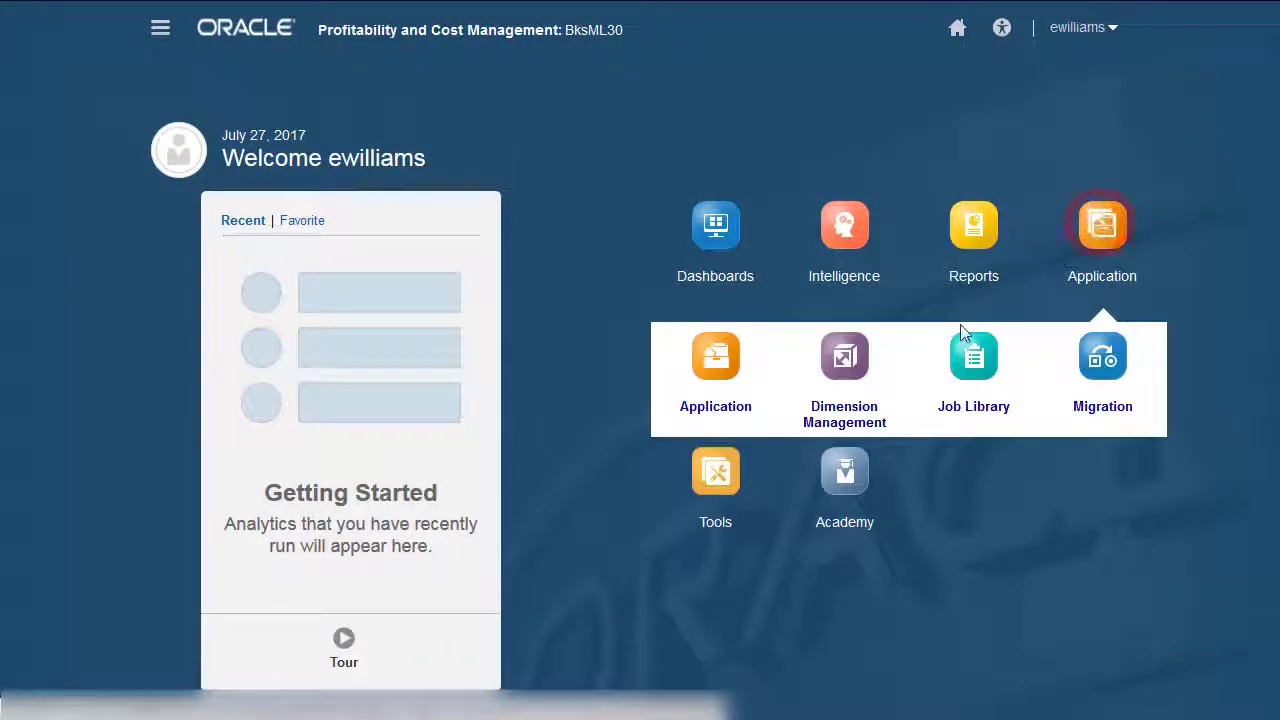
# Open Dimension Management and scroll the Dimensions table to Product's member count of 11
pyautogui.click(830, 368)
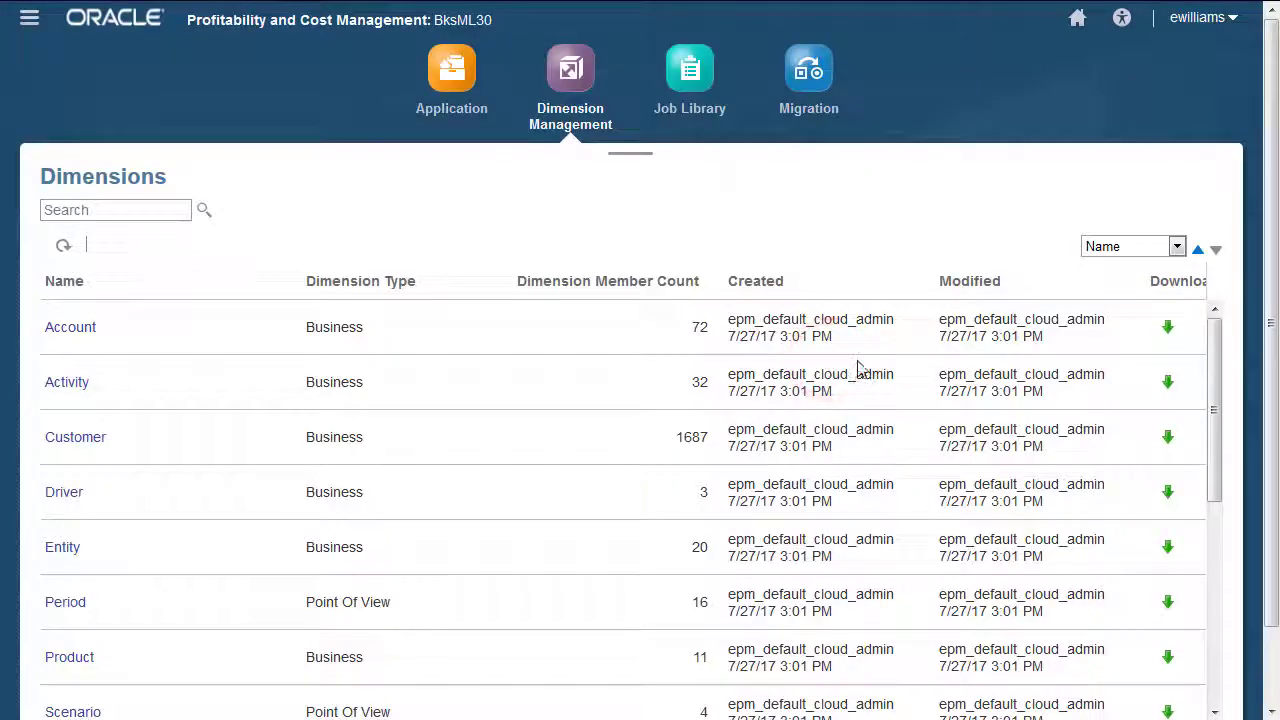
pyautogui.scroll(-2, 1218, 402)
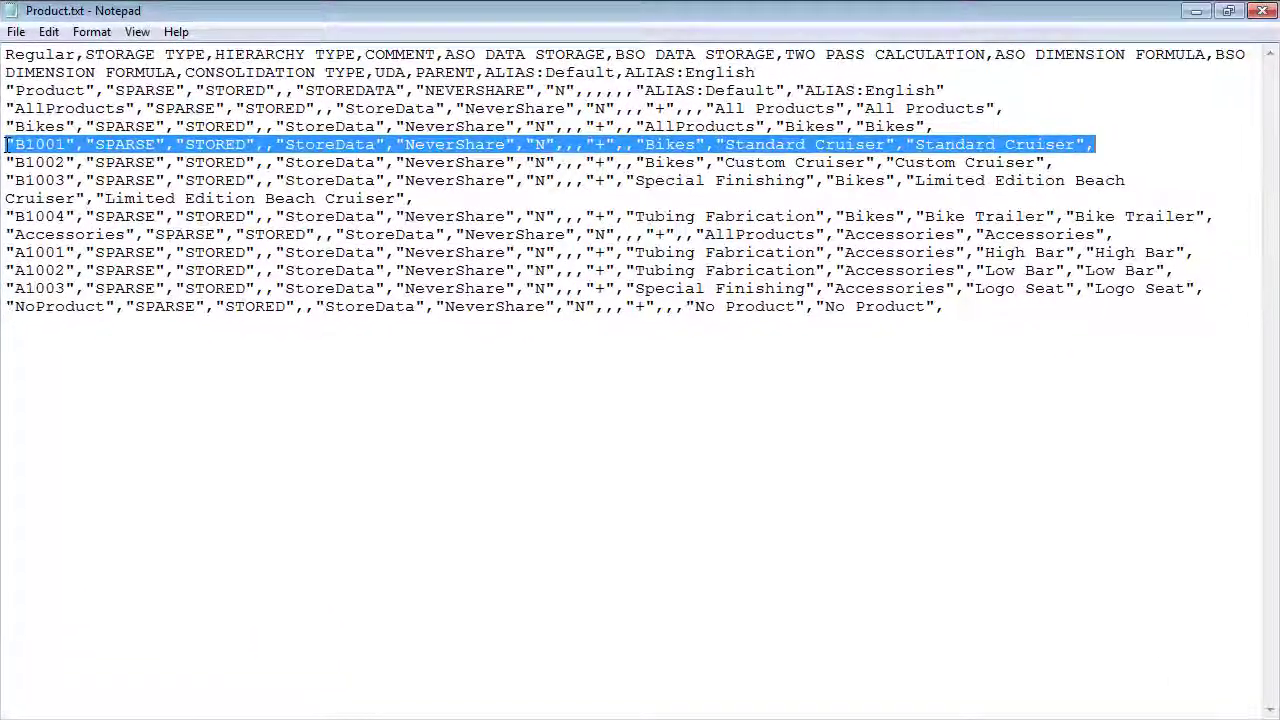
# Duplicate the B1001 line below B1004 and change both Standard aliases to Lightweight
pyautogui.rightClick(7, 145)
pyautogui.click(46, 209)
pyautogui.click(7, 232)
pyautogui.press('Return')
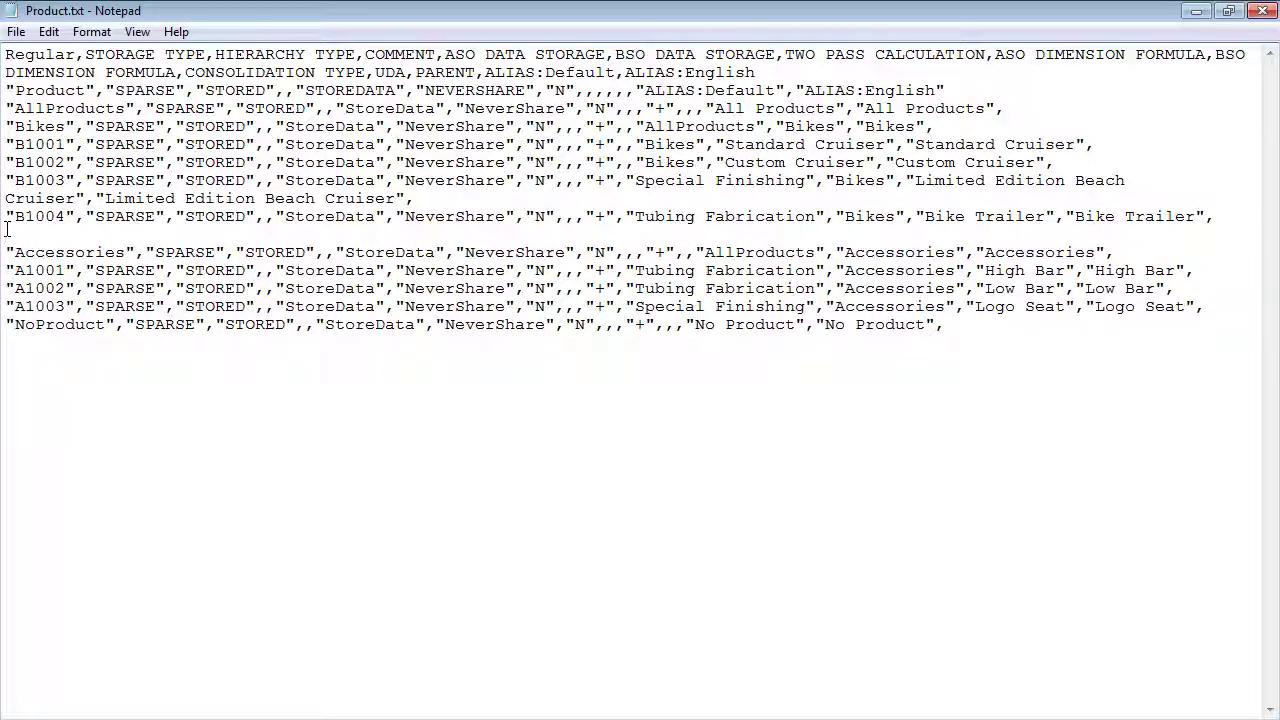
pyautogui.rightClick(7, 230)
pyautogui.click(48, 312)
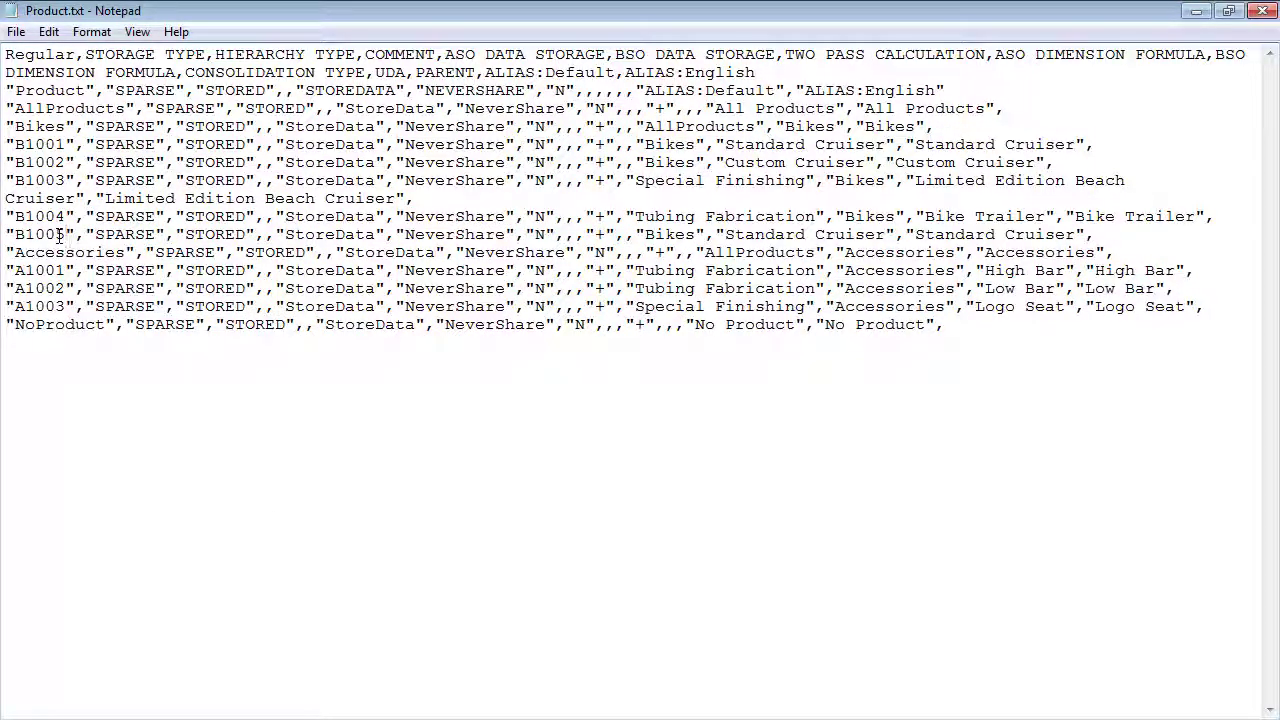
pyautogui.doubleClick(728, 234)
pyautogui.write('Lightweight')
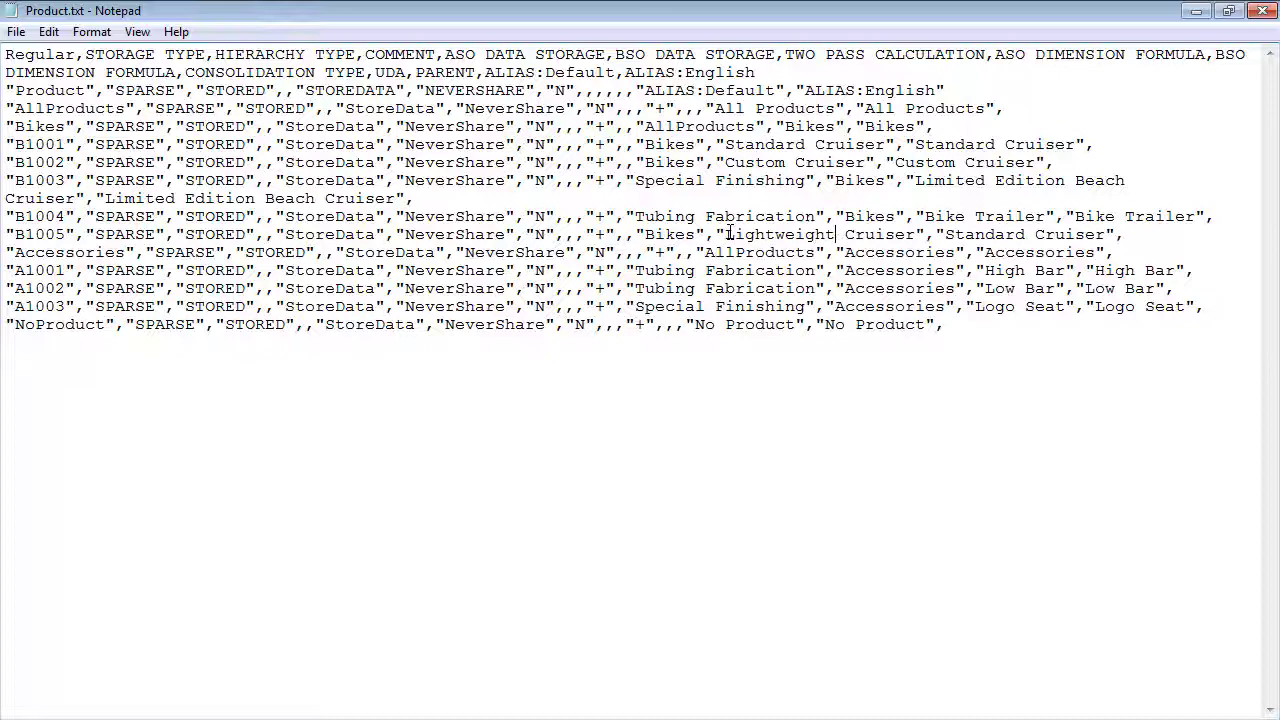
pyautogui.doubleClick(980, 234)
pyautogui.write('Lightweight')
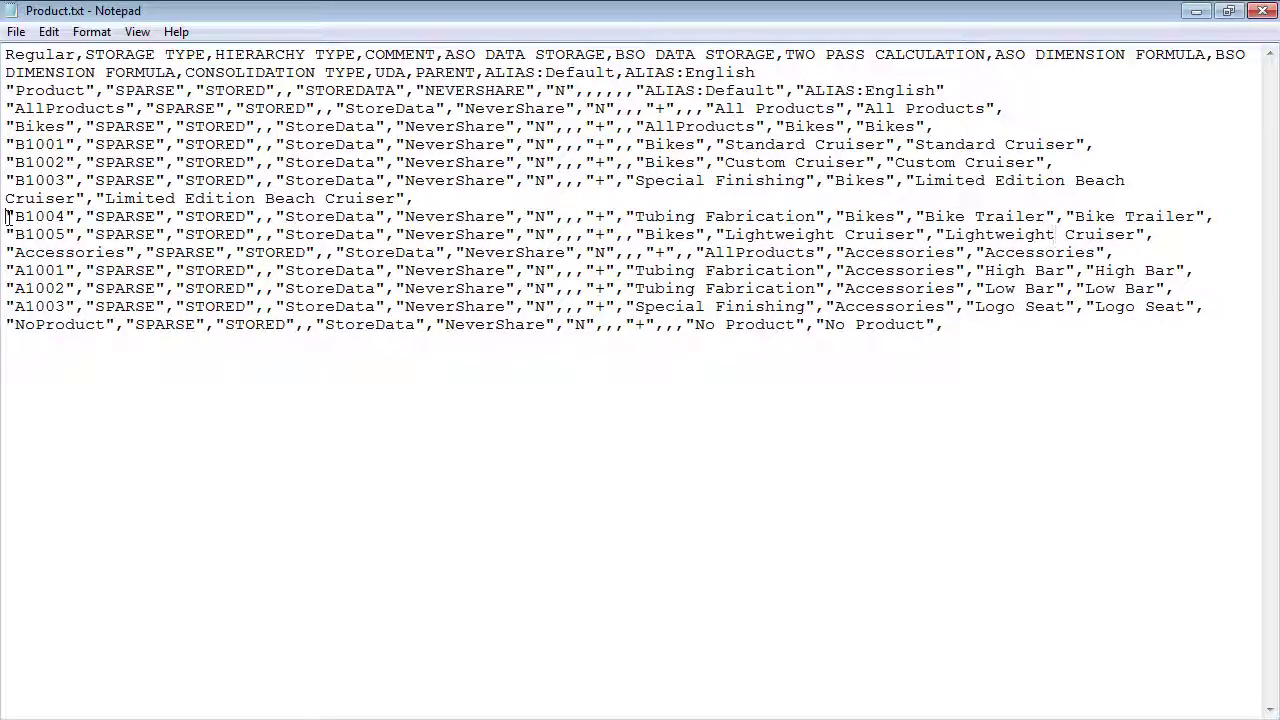
# Delete the B1004 Bike Trailer line and save Product.txt
pyautogui.hotkey('shift', 'End')
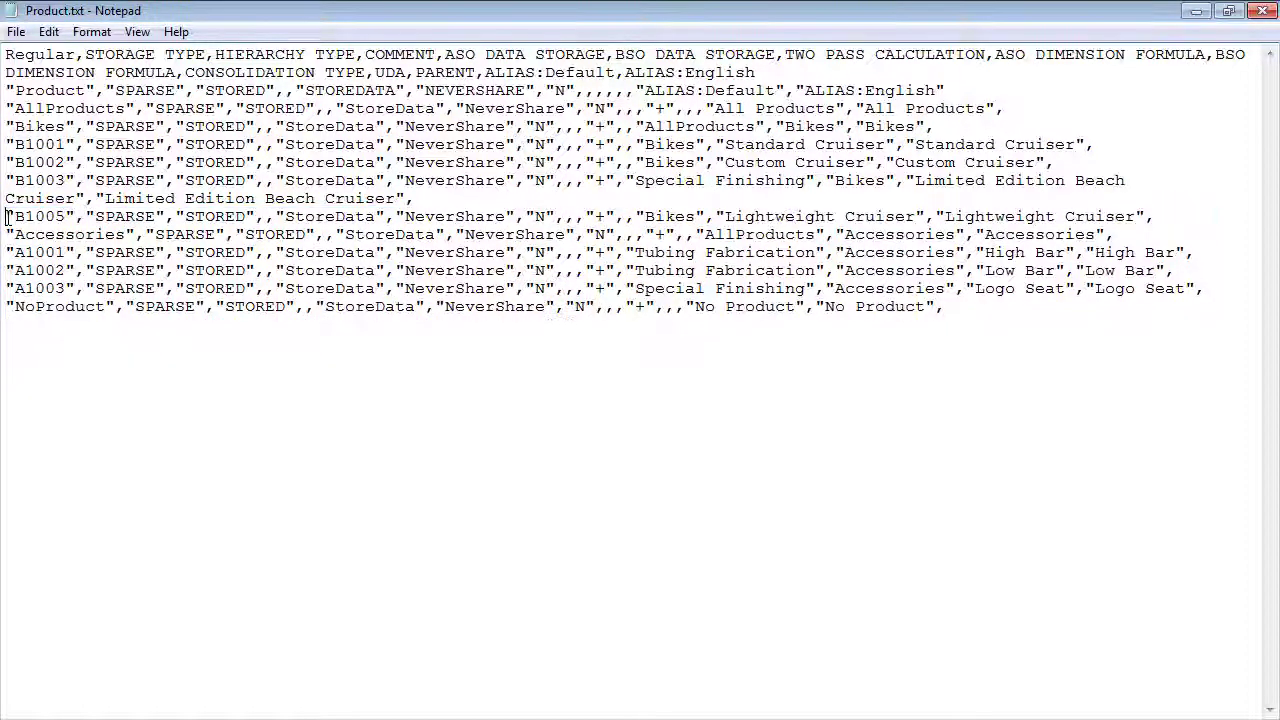
pyautogui.press('Delete')
pyautogui.press('Delete')
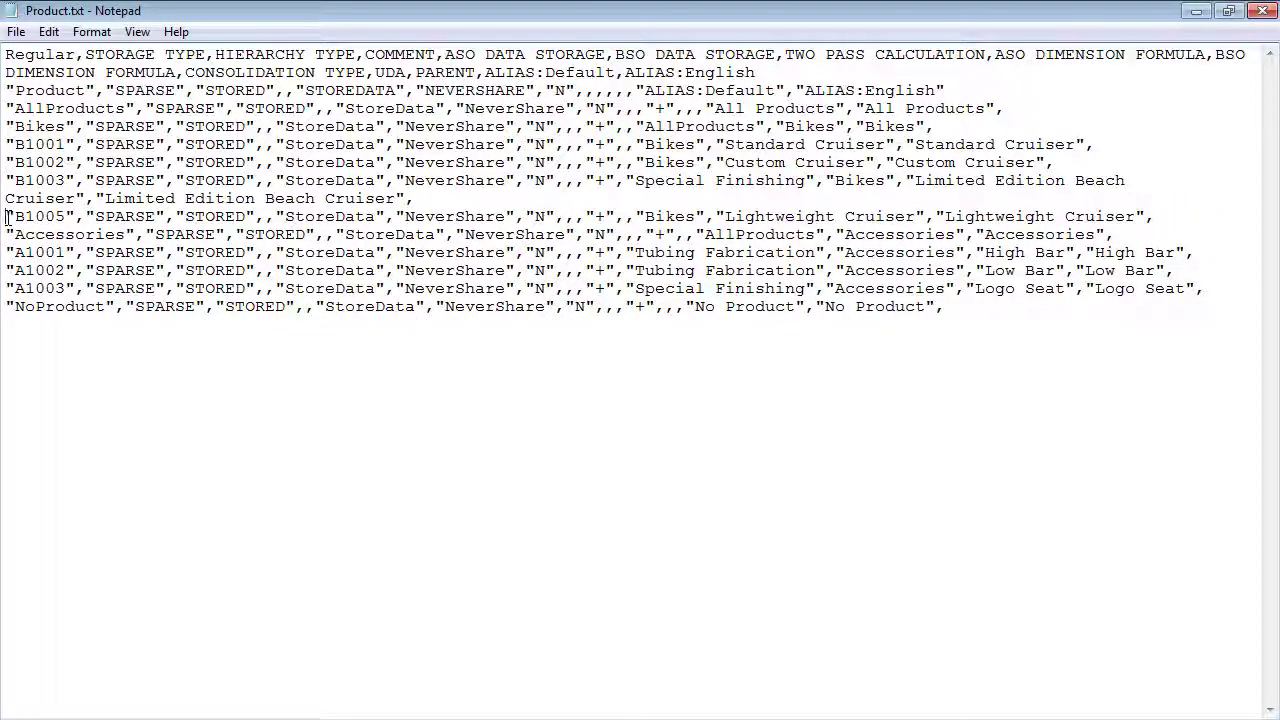
pyautogui.click(17, 33)
pyautogui.click(47, 98)
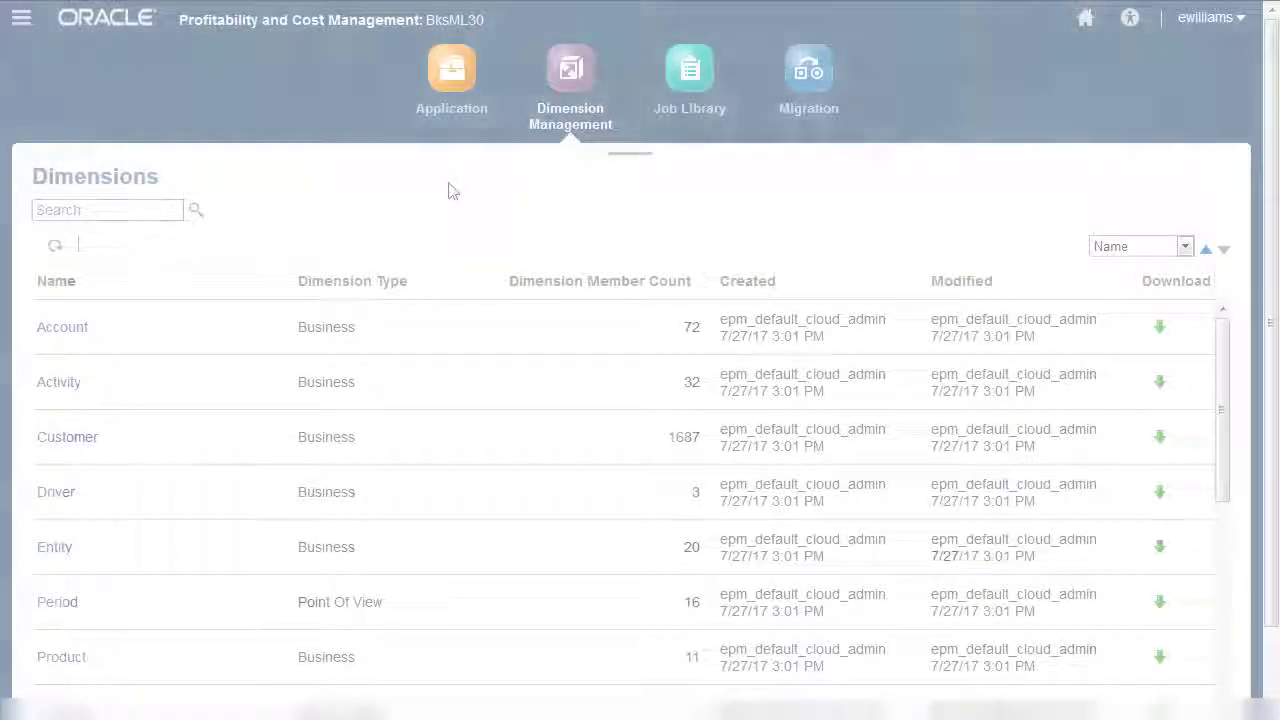
# Upload Product.txt from the PCMCS folder to the File Explorer Inbox, then return to Application
pyautogui.click(451, 87)
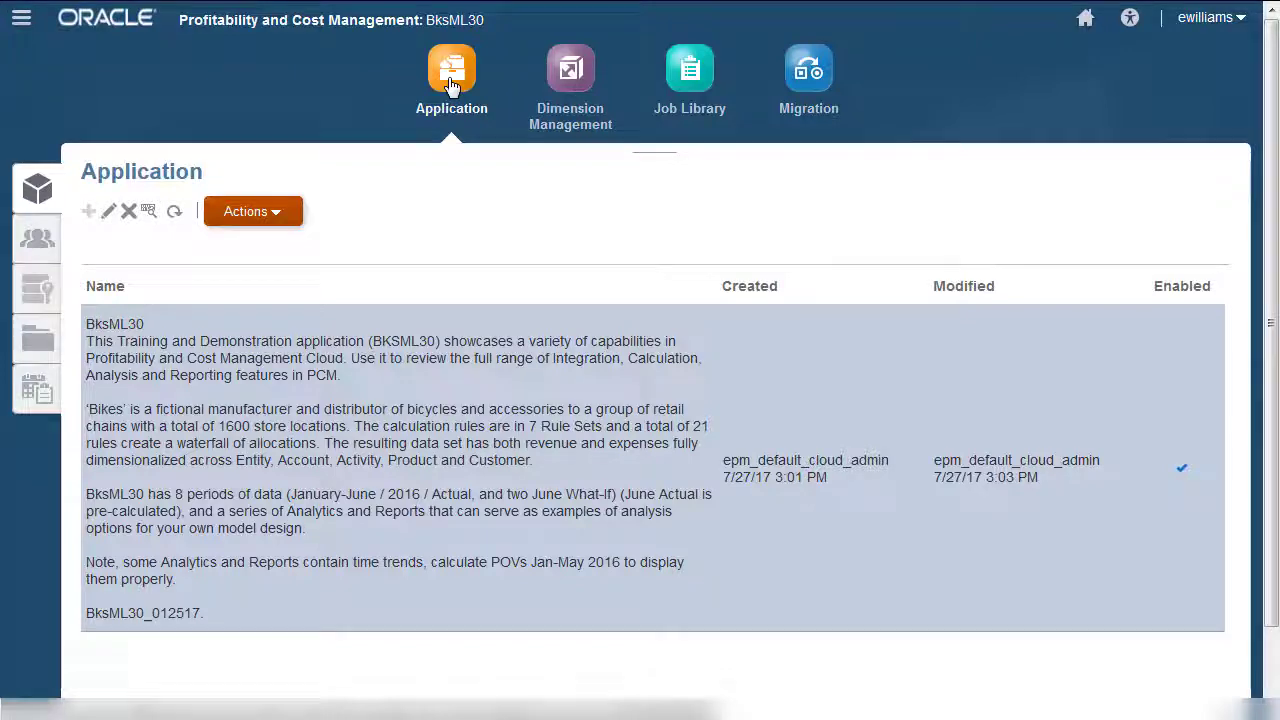
pyautogui.click(40, 348)
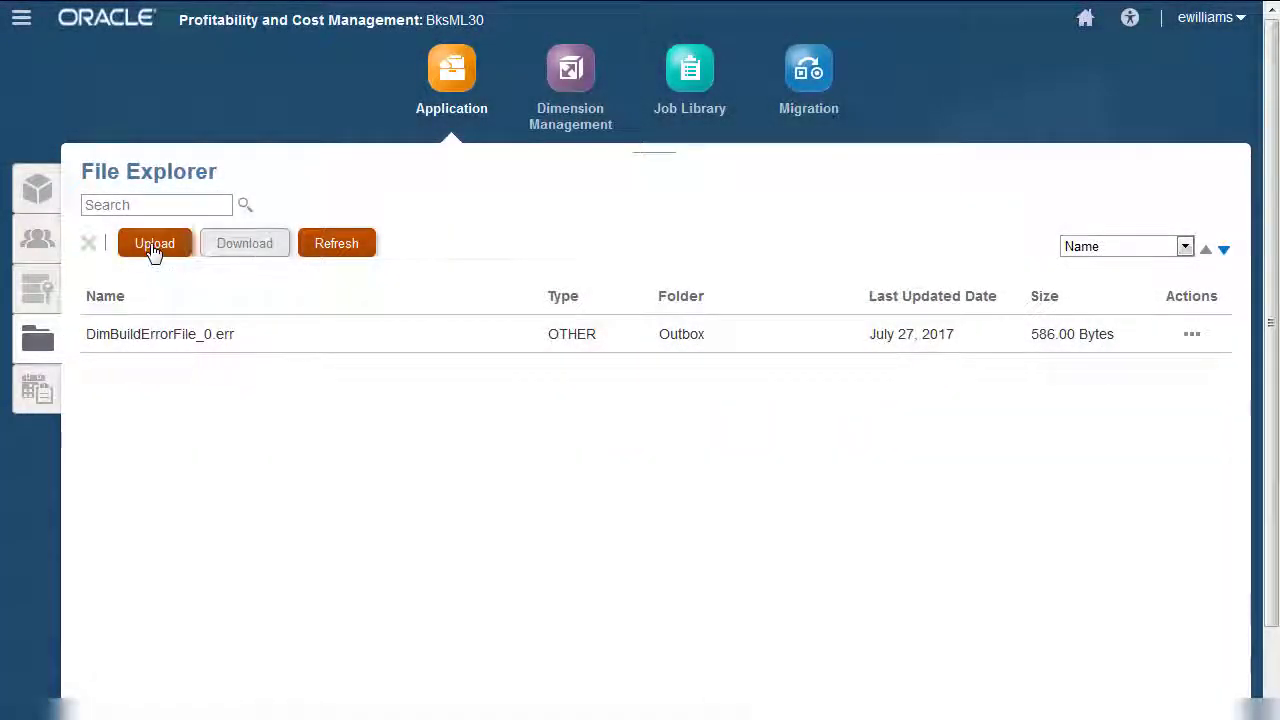
pyautogui.click(155, 245)
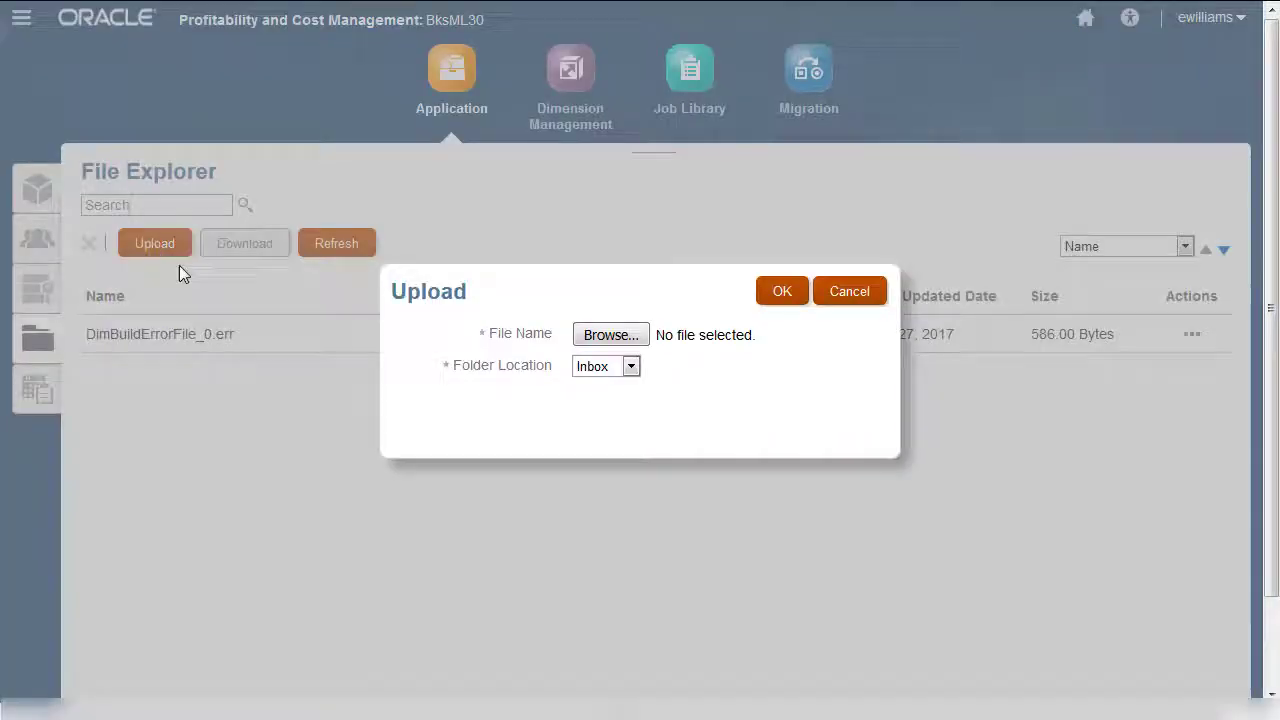
pyautogui.click(611, 335)
pyautogui.click(348, 137)
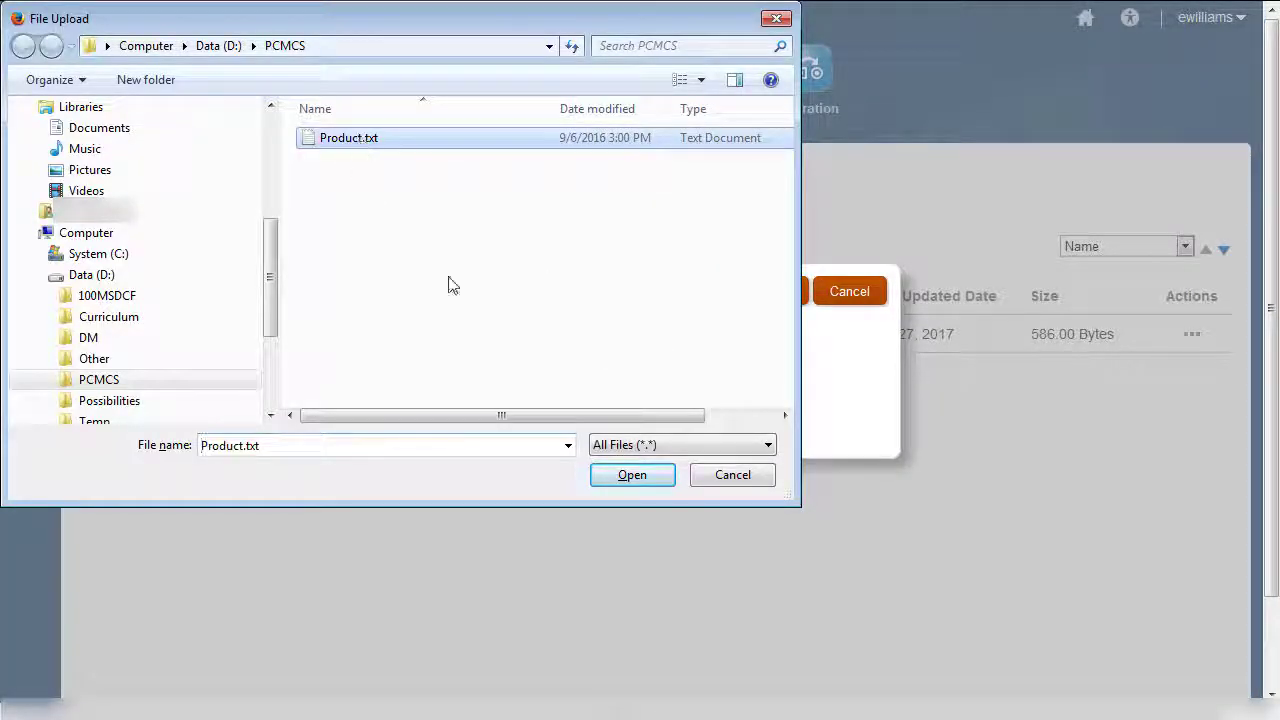
pyautogui.click(630, 475)
pyautogui.click(774, 290)
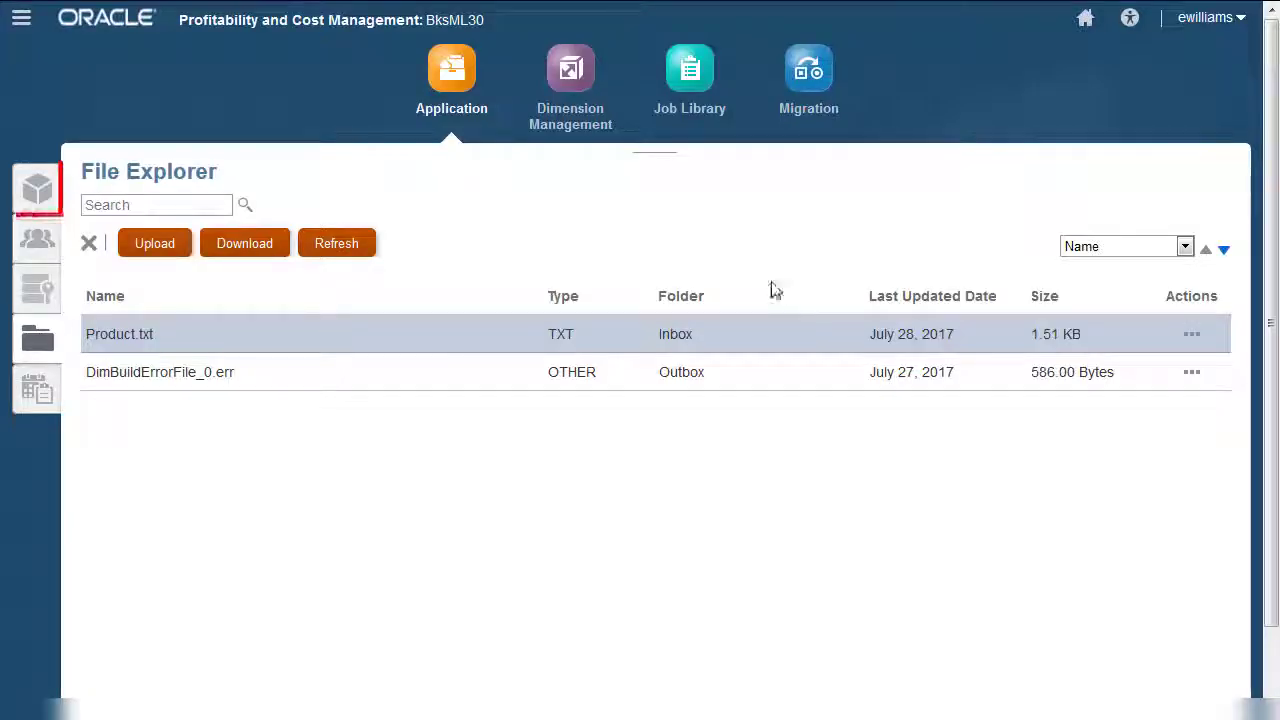
pyautogui.click(42, 196)
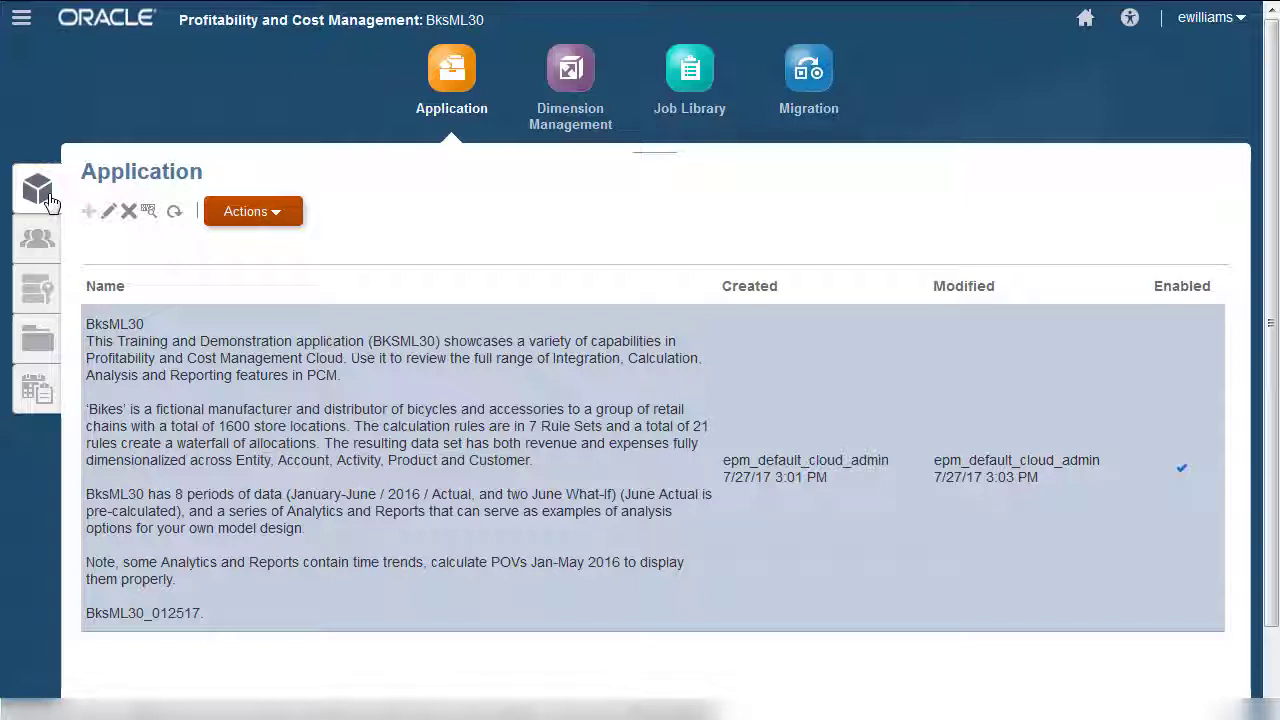
# Start Update Dimensions, keeping Pre Update Analysis selected and ticking Impact Analysis
pyautogui.click(285, 213)
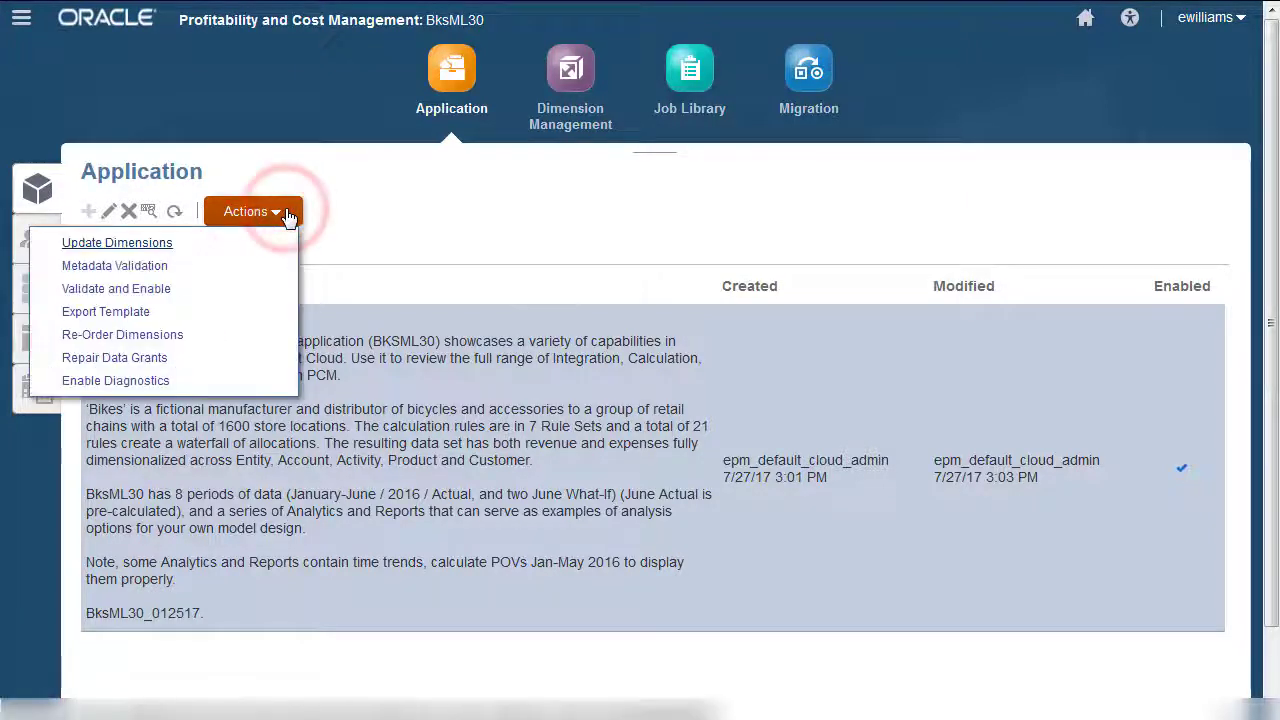
pyautogui.click(155, 248)
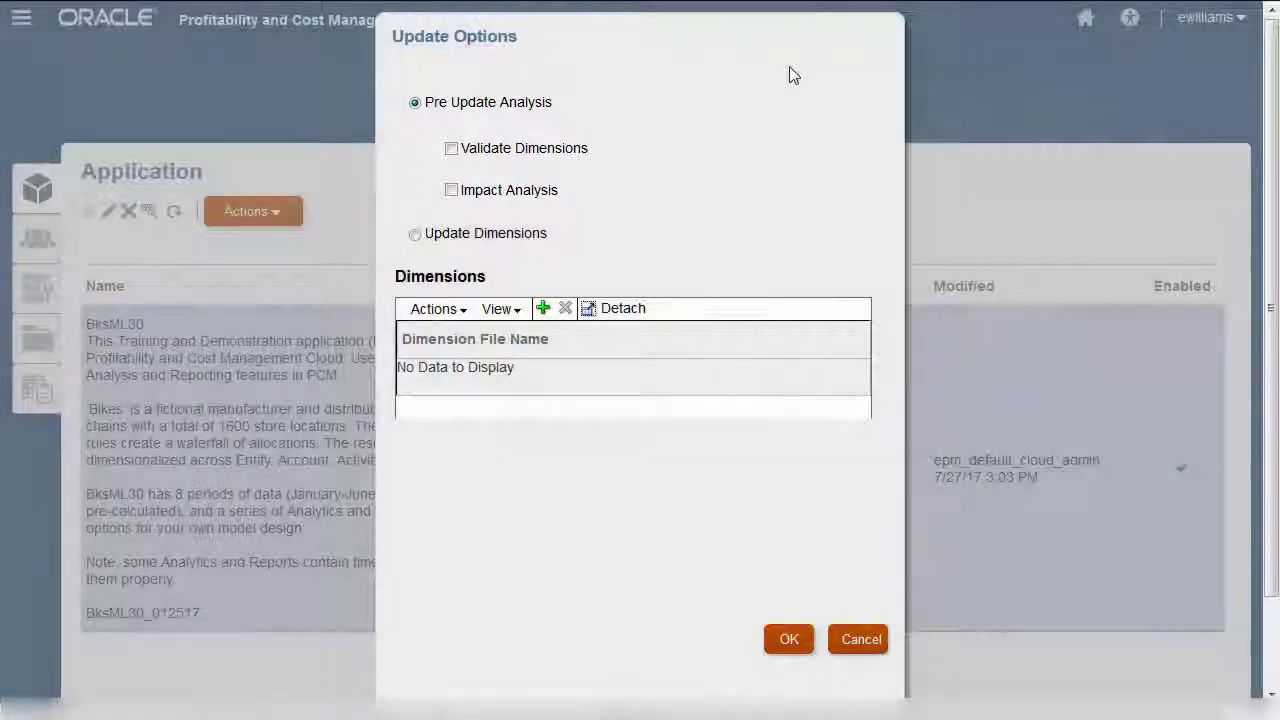
pyautogui.click(452, 191)
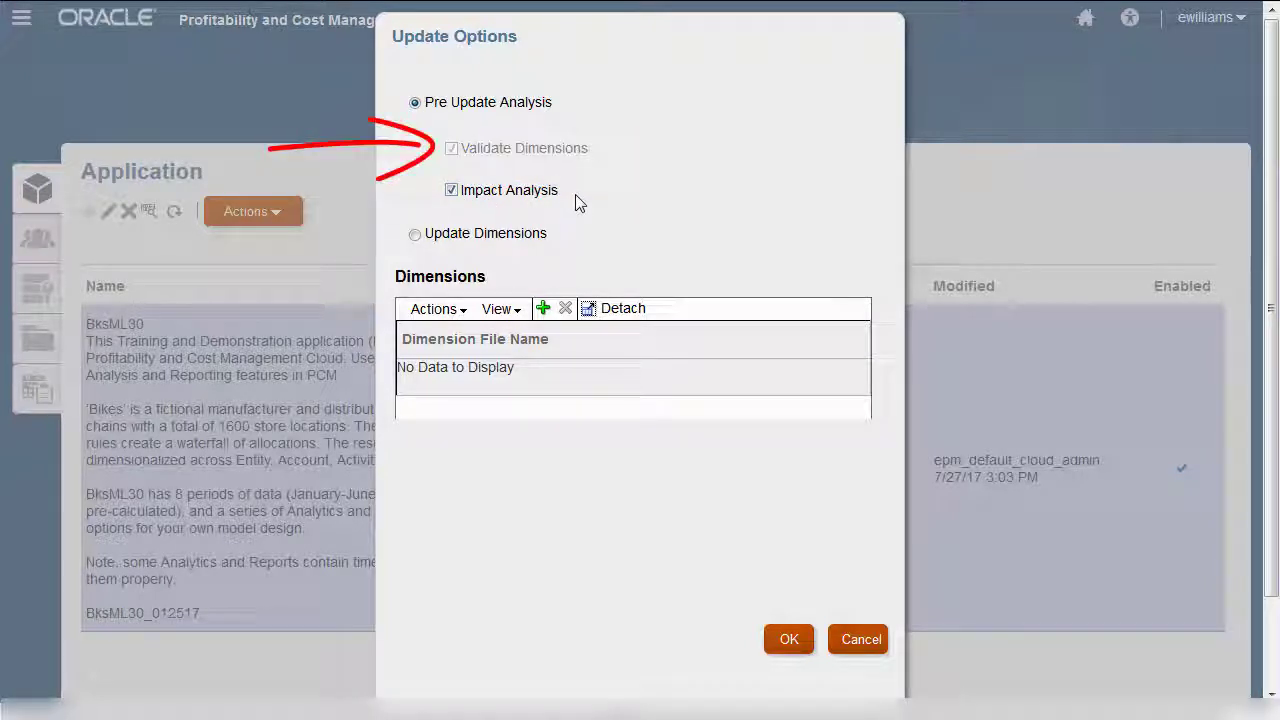
# Add Product.txt from the Server as the dimension file and submit the update job
pyautogui.click(544, 309)
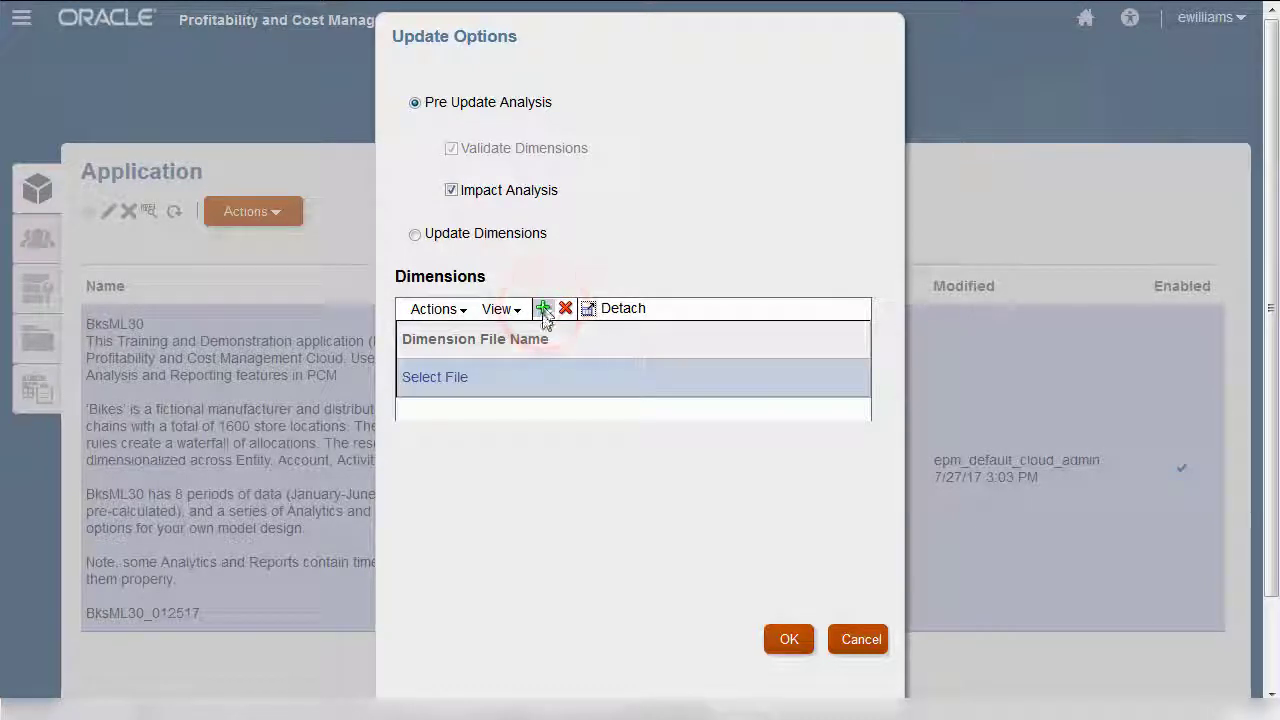
pyautogui.click(458, 377)
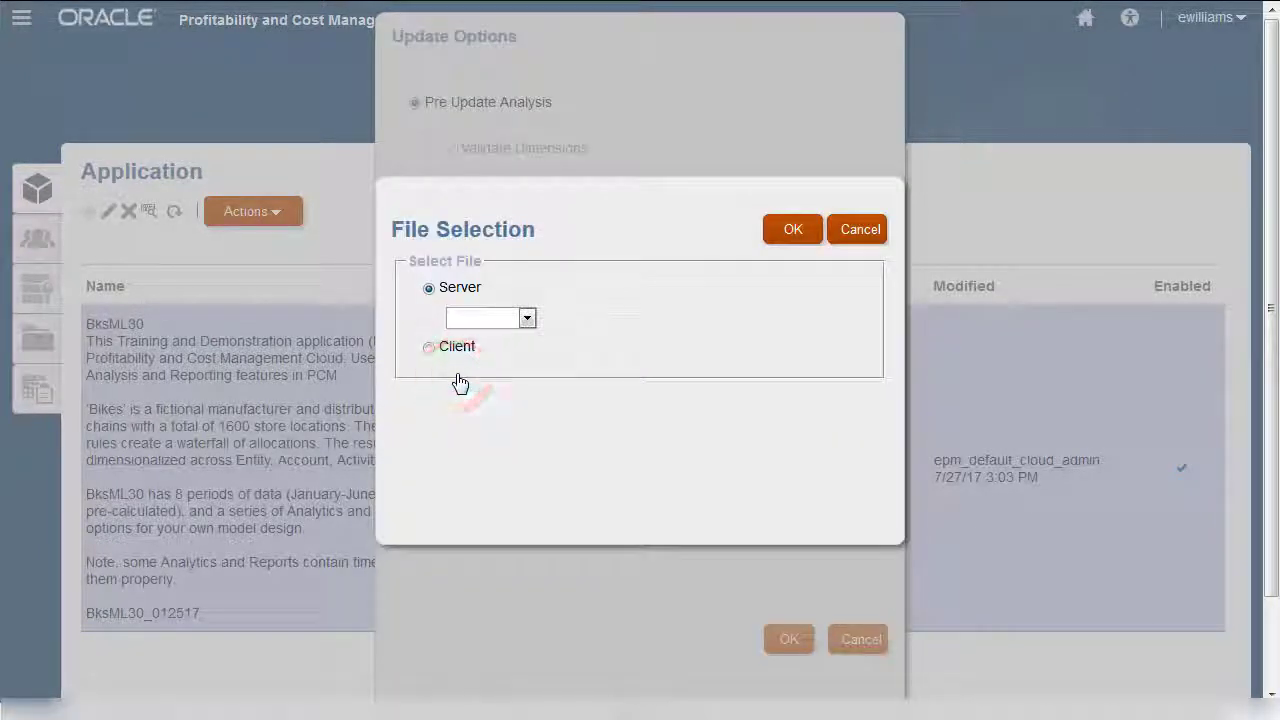
pyautogui.click(527, 320)
pyautogui.click(486, 350)
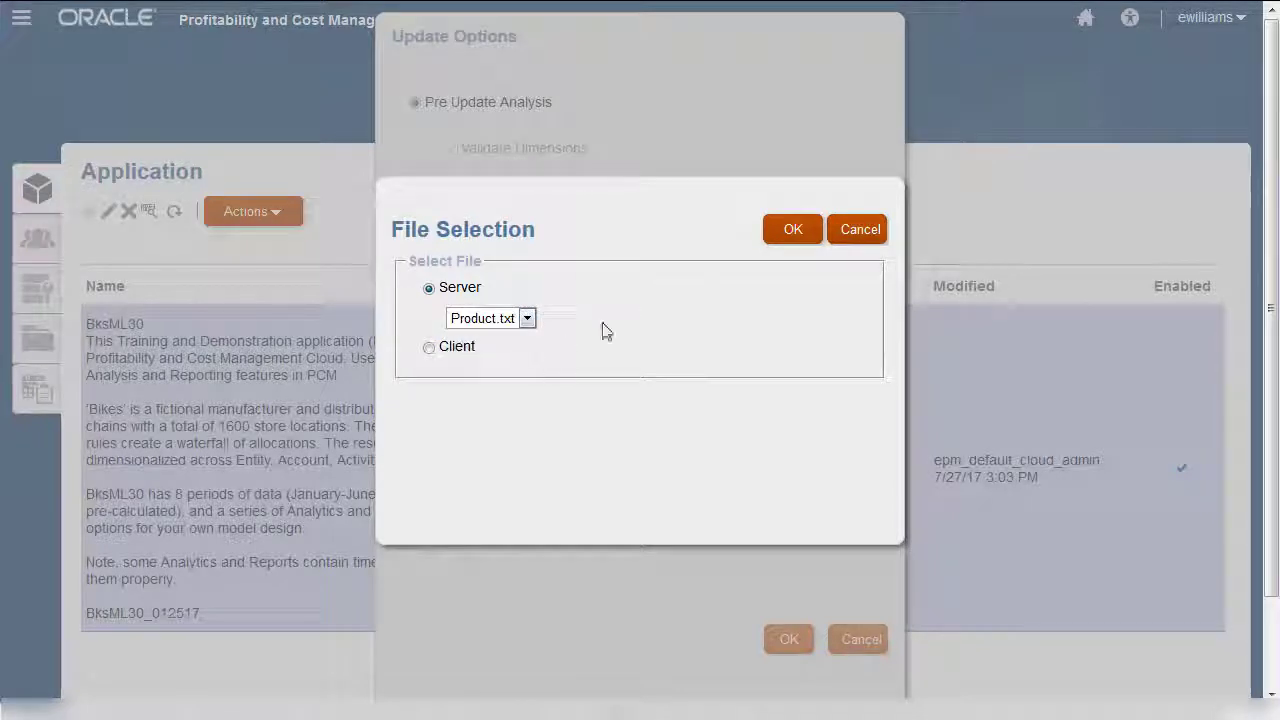
pyautogui.click(790, 230)
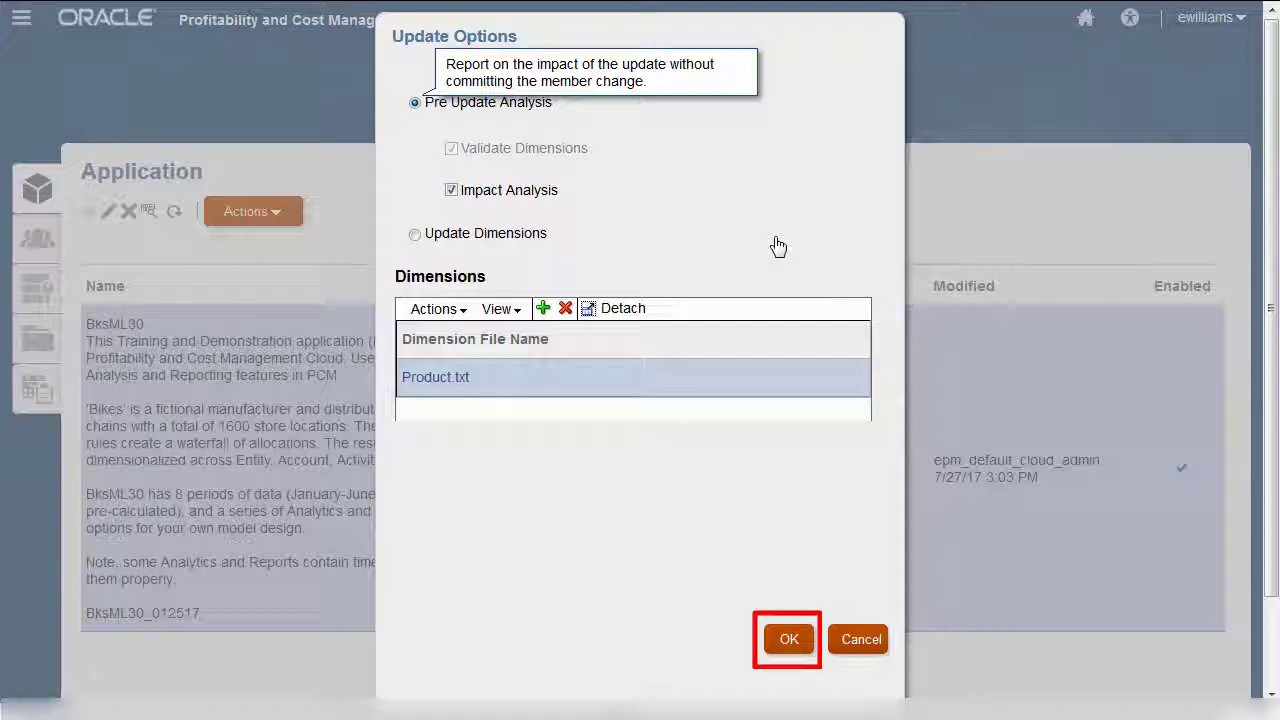
pyautogui.click(790, 641)
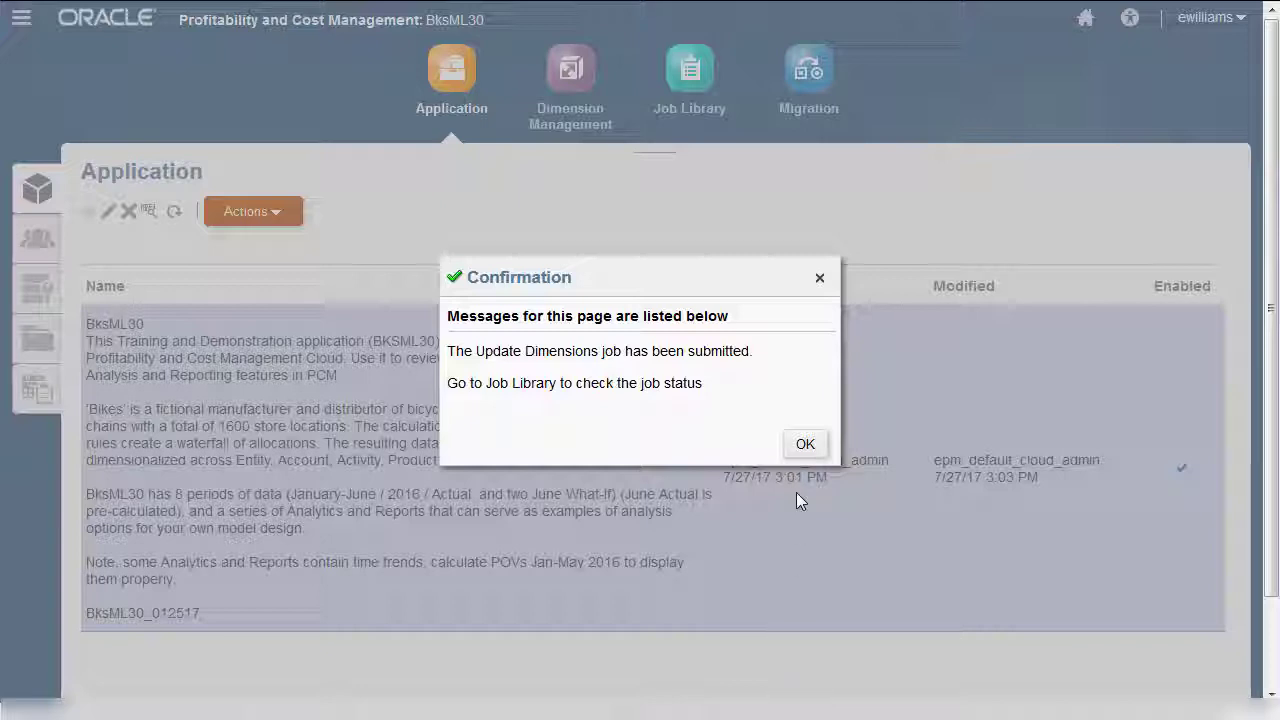
# Inspect job 120733 in Job Library and view details of its 33 detected impacts
pyautogui.click(806, 445)
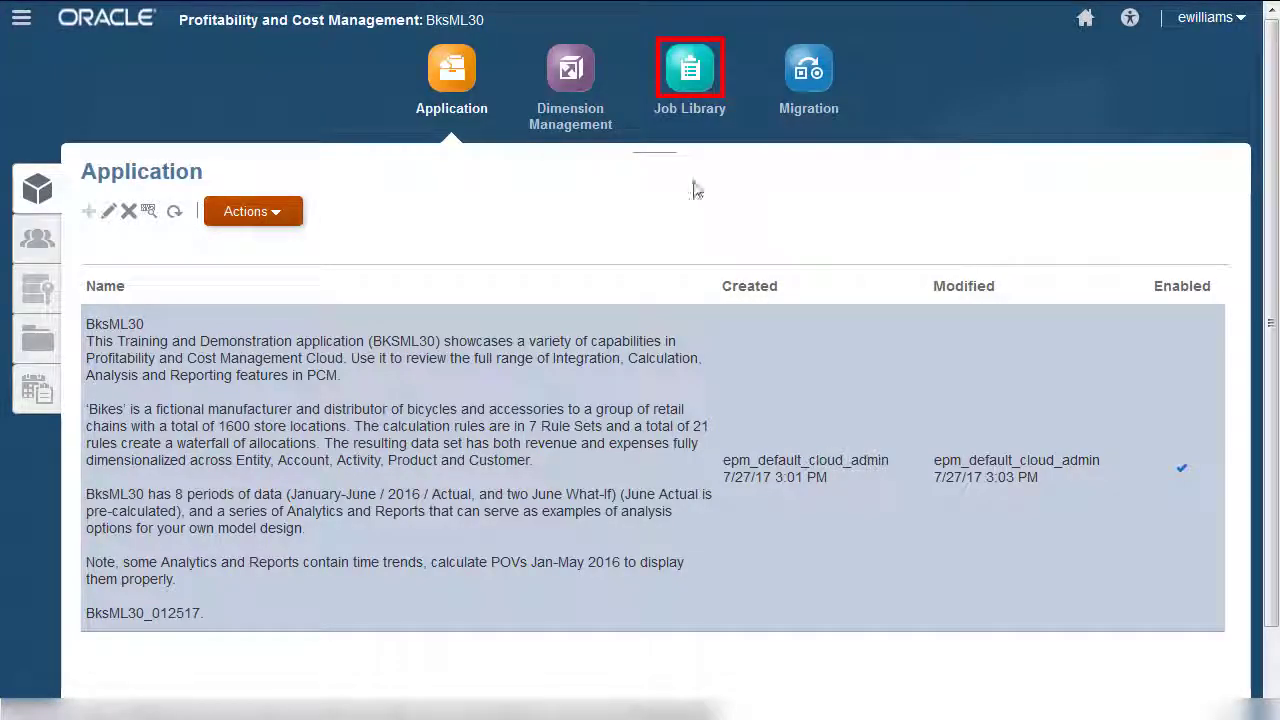
pyautogui.click(690, 68)
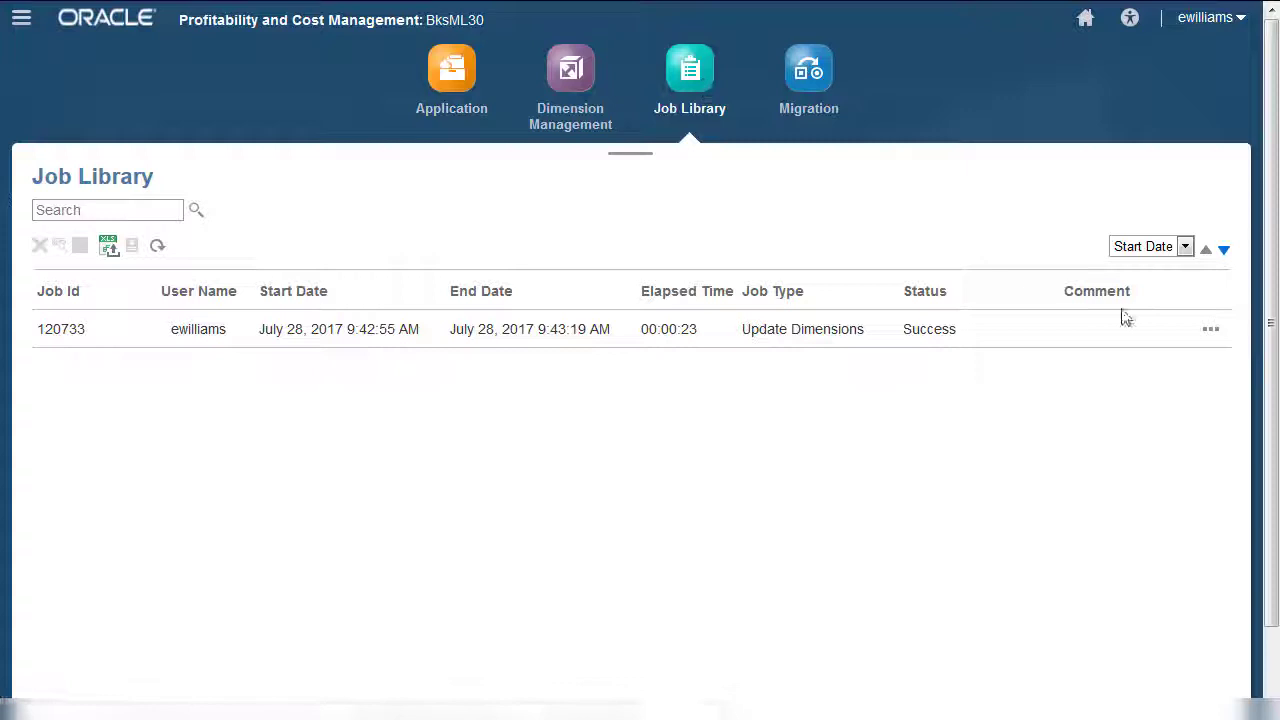
pyautogui.click(1210, 329)
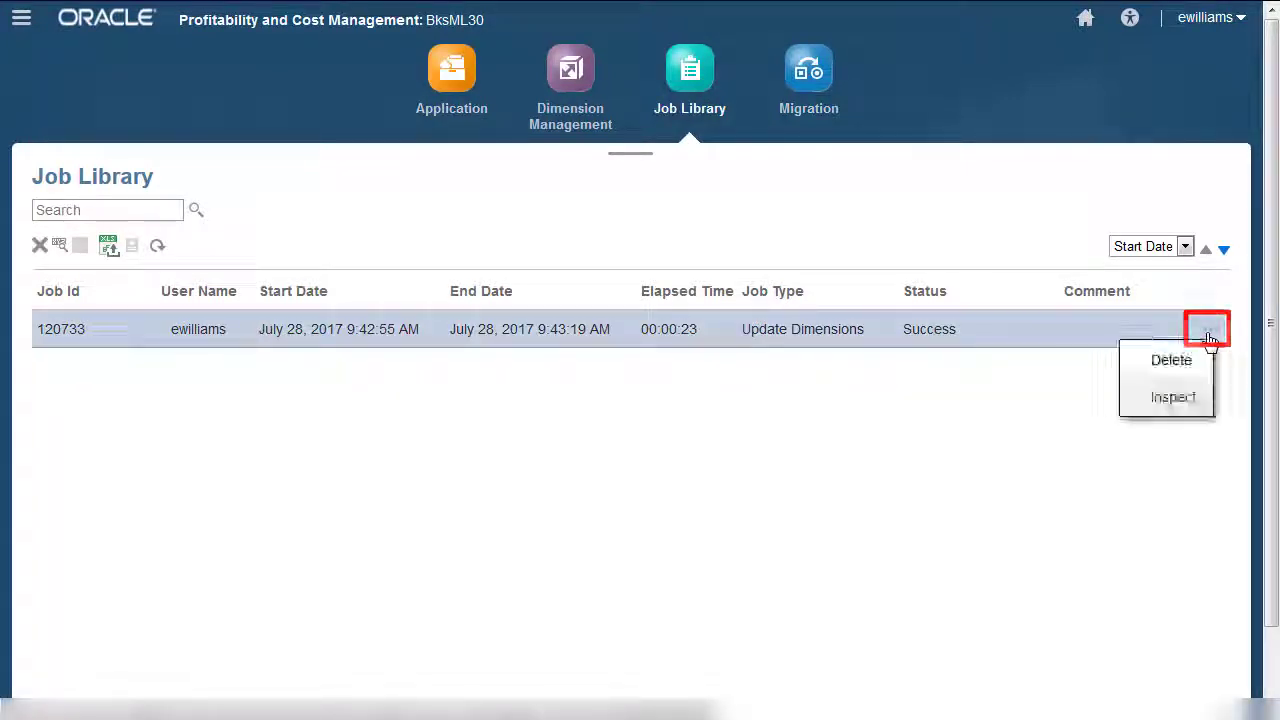
pyautogui.click(1173, 397)
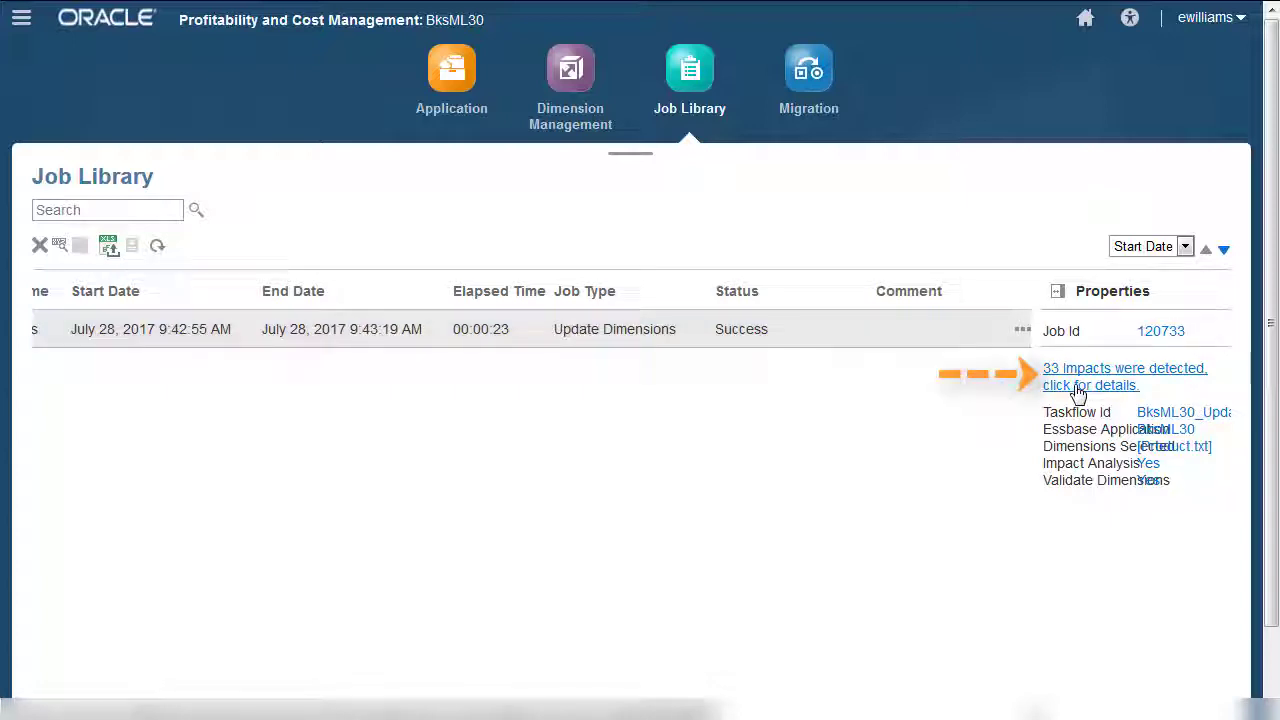
pyautogui.click(1078, 385)
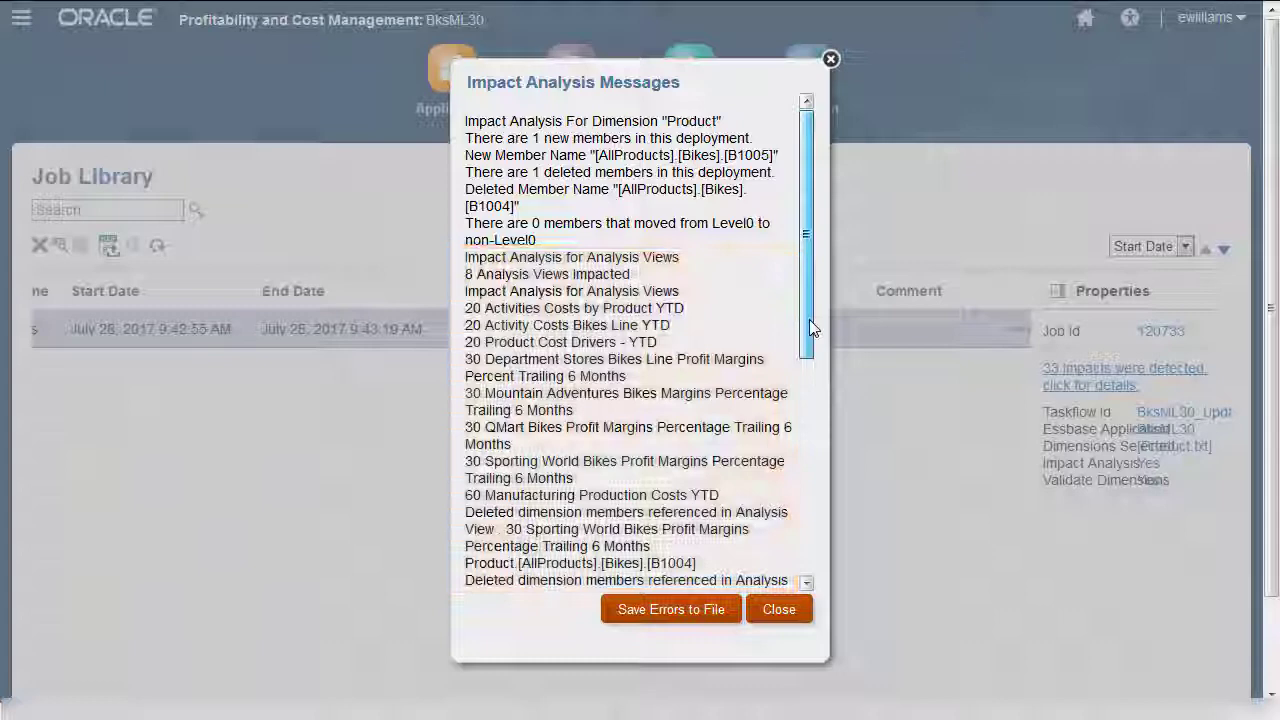
pyautogui.moveTo(809, 319); pyautogui.dragTo(813, 578)
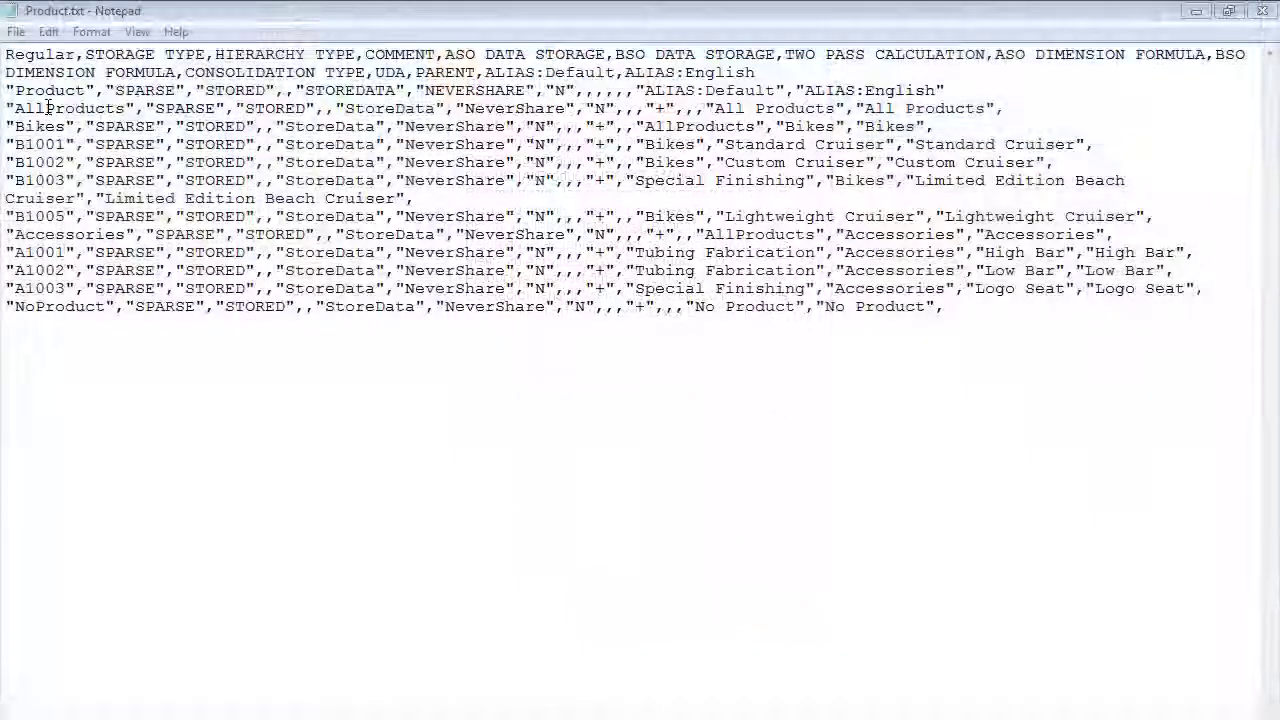
# Restore the B1004 Bike Trailer line, save as Product2.txt, and view the 5 impact details
pyautogui.click(50, 33)
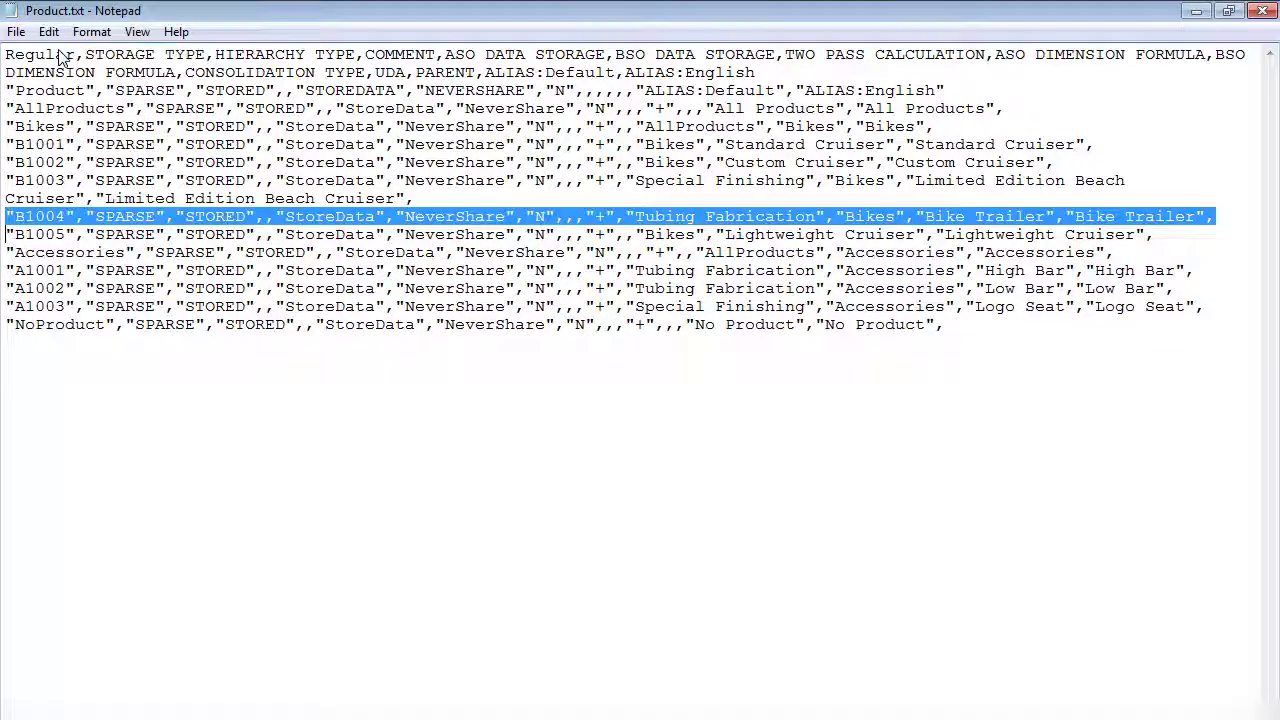
pyautogui.click(17, 33)
pyautogui.click(58, 121)
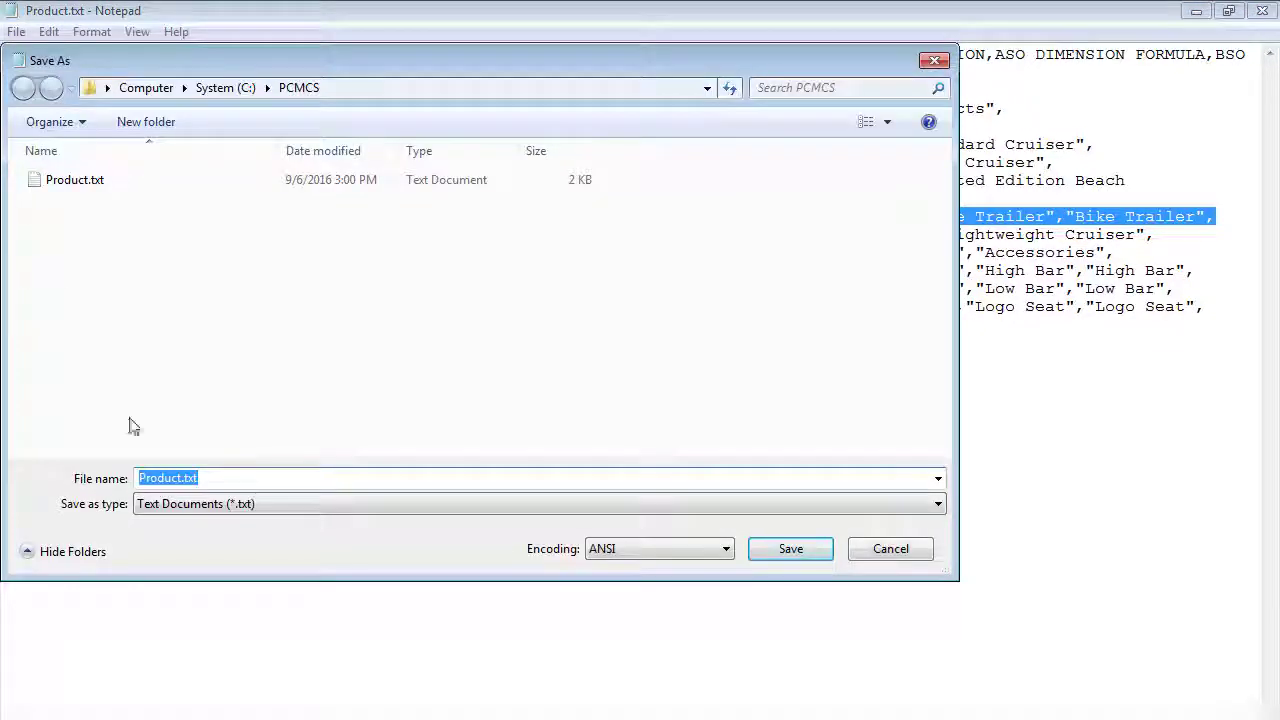
pyautogui.click(167, 478)
pyautogui.write('2')
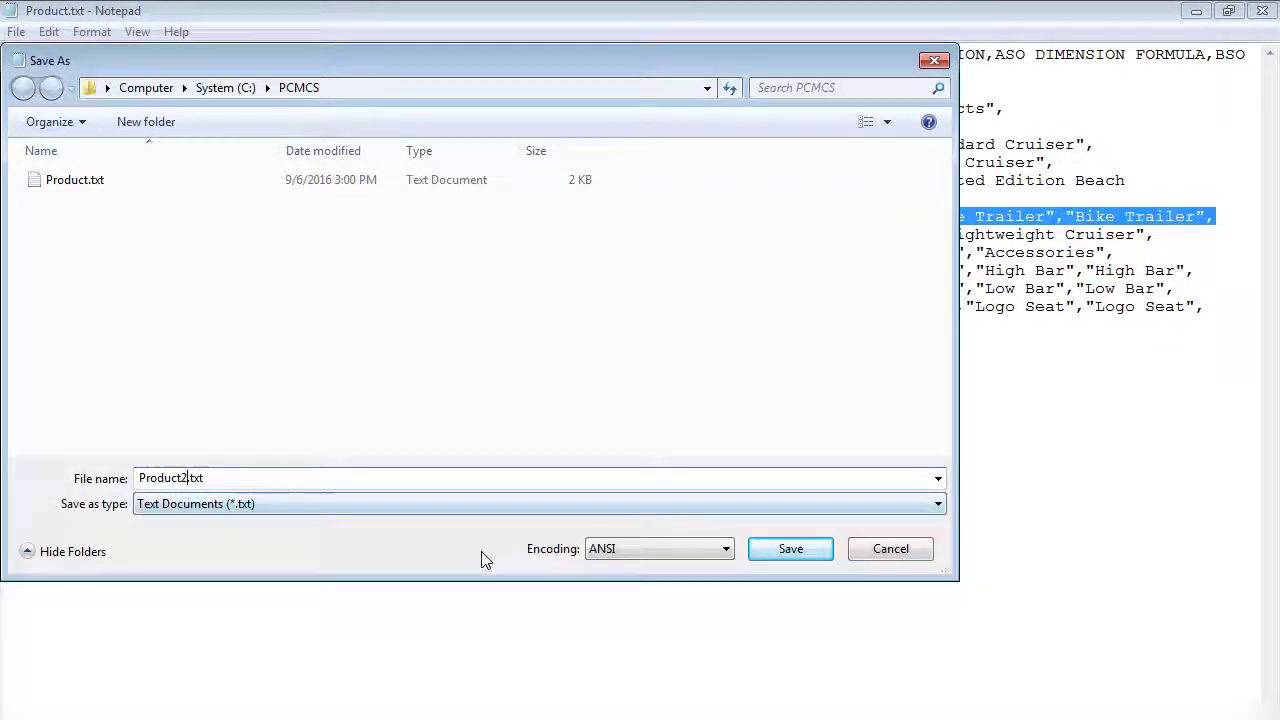
pyautogui.click(806, 551)
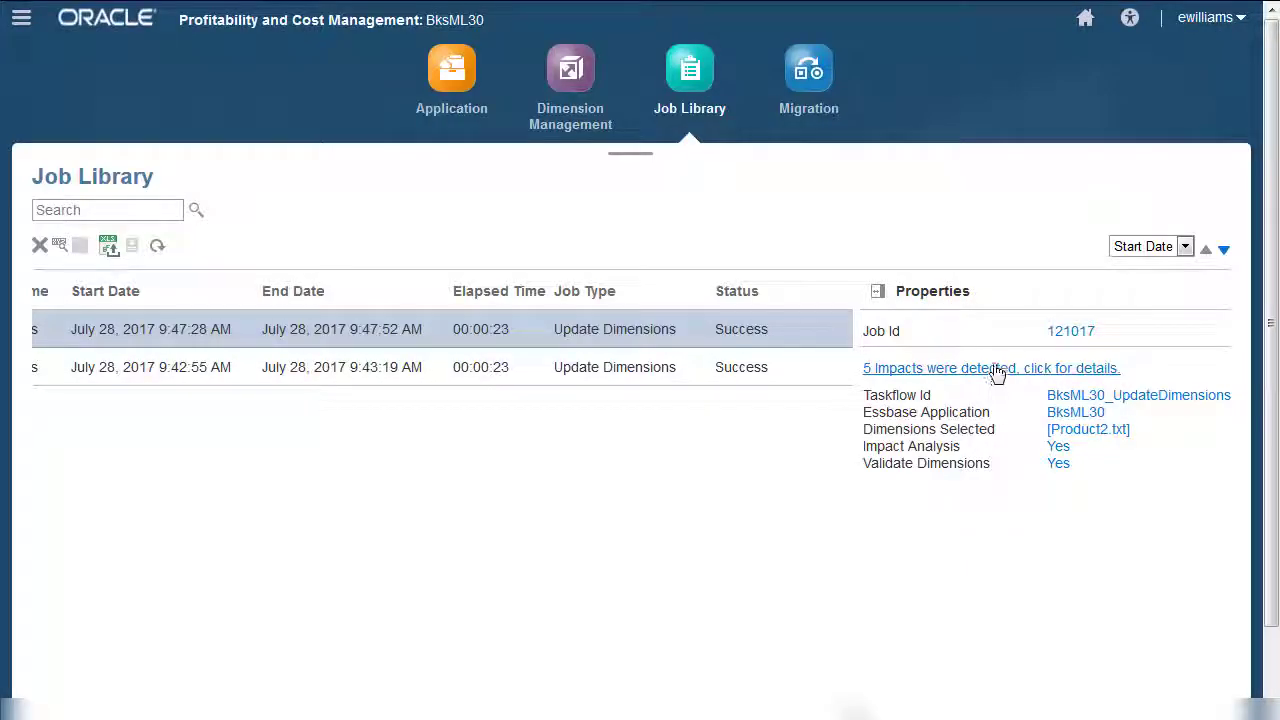
pyautogui.click(997, 369)
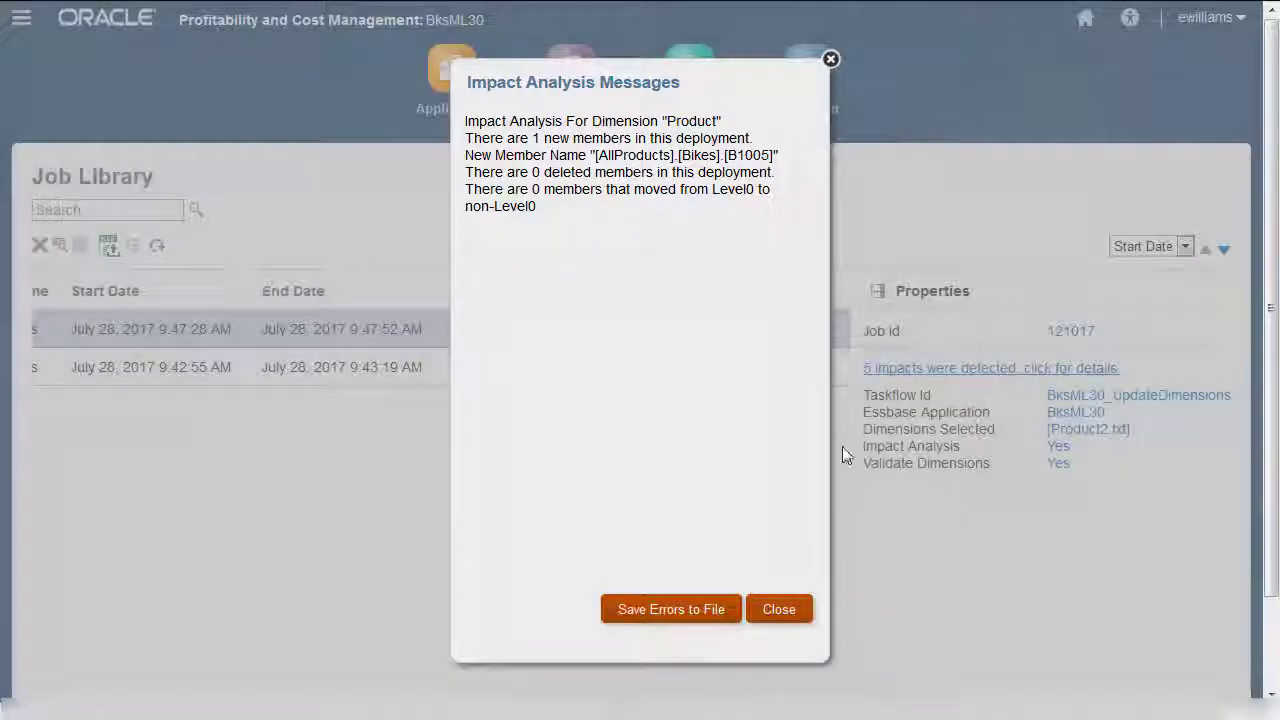
# Close the Impact Analysis Messages dialog and open the BksML30 Application page
pyautogui.click(781, 610)
pyautogui.click(443, 88)
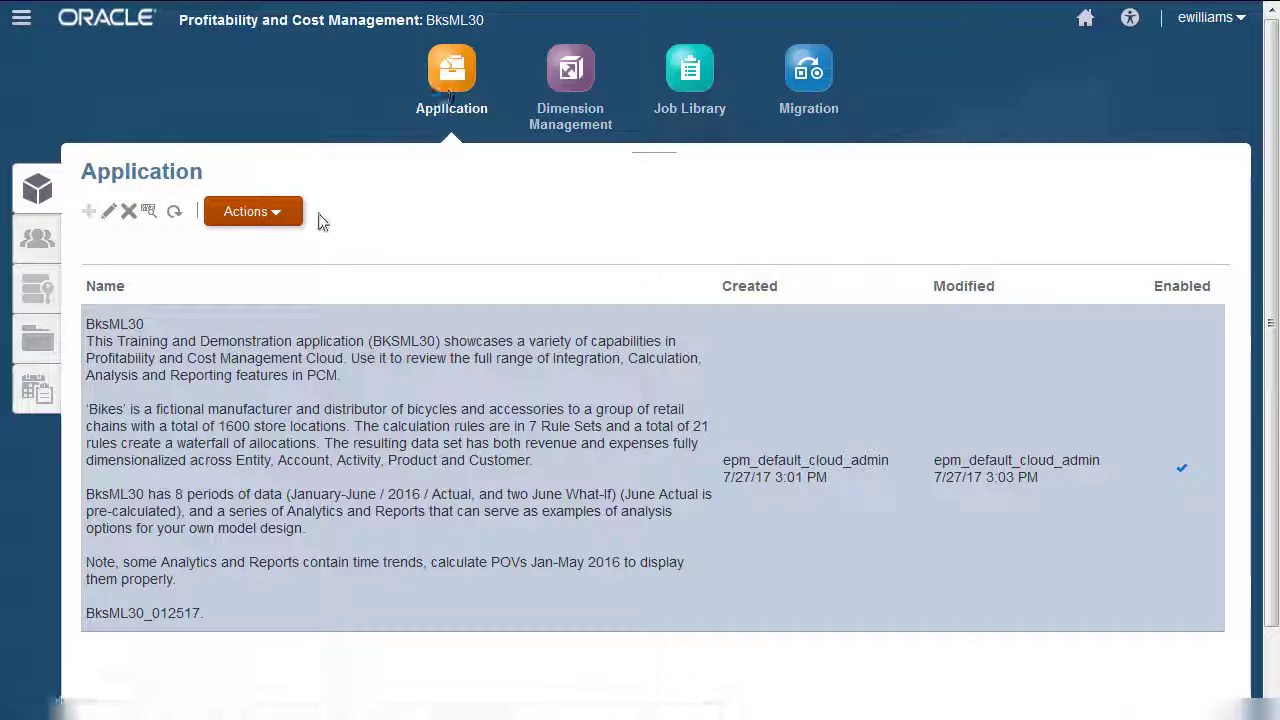
# Start Update Dimensions with the commit Update Dimensions option instead of analysis only
pyautogui.click(279, 214)
pyautogui.click(143, 243)
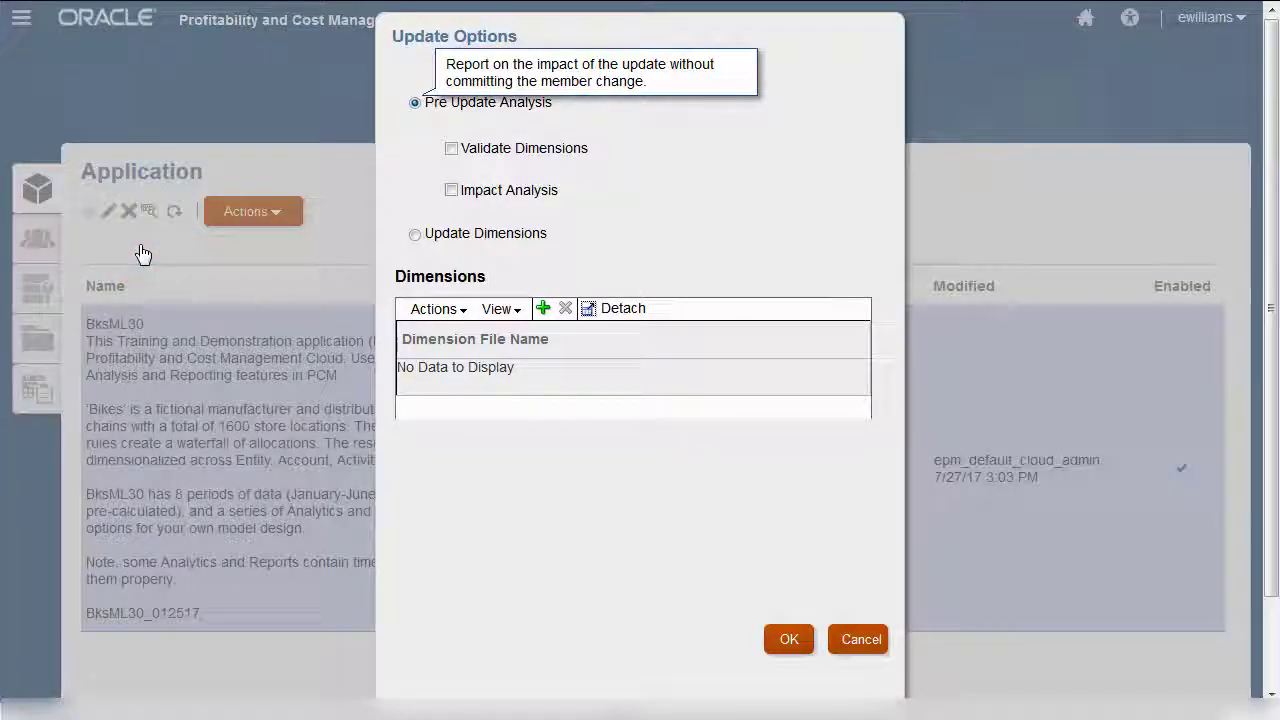
pyautogui.click(416, 238)
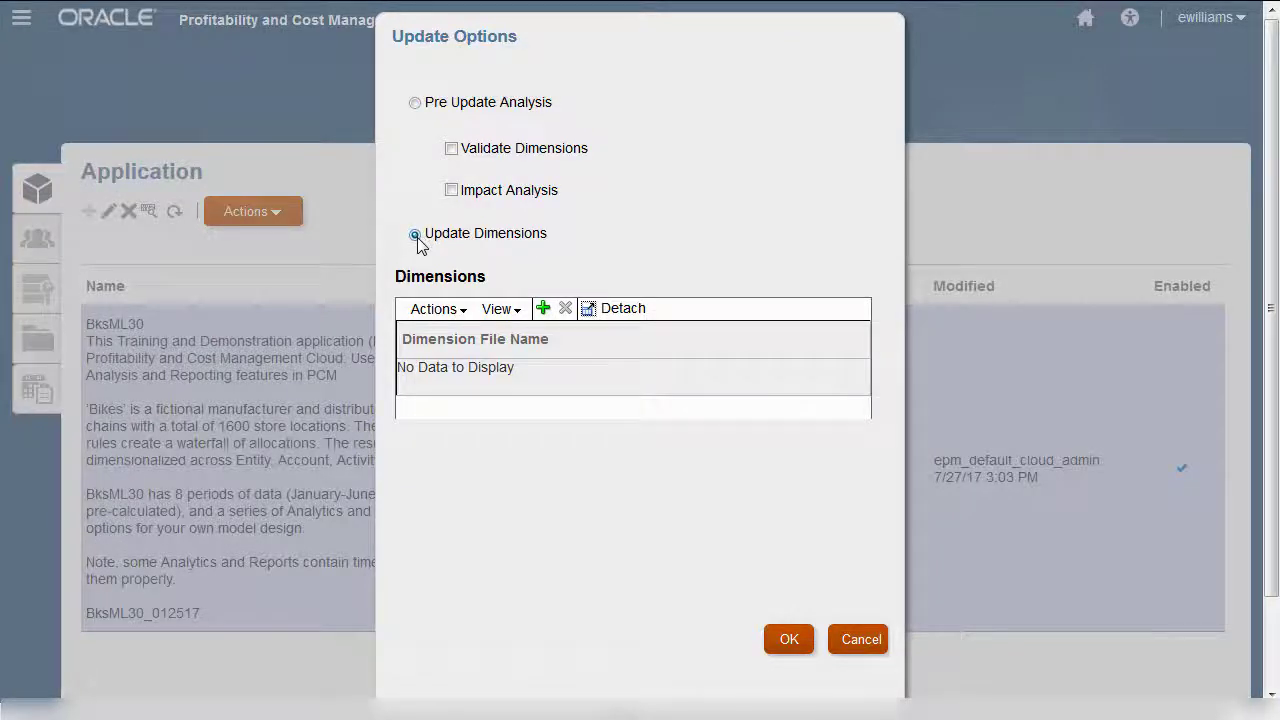
# Add Product2.txt from the Client computer as the dimension file and submit the job
pyautogui.click(544, 310)
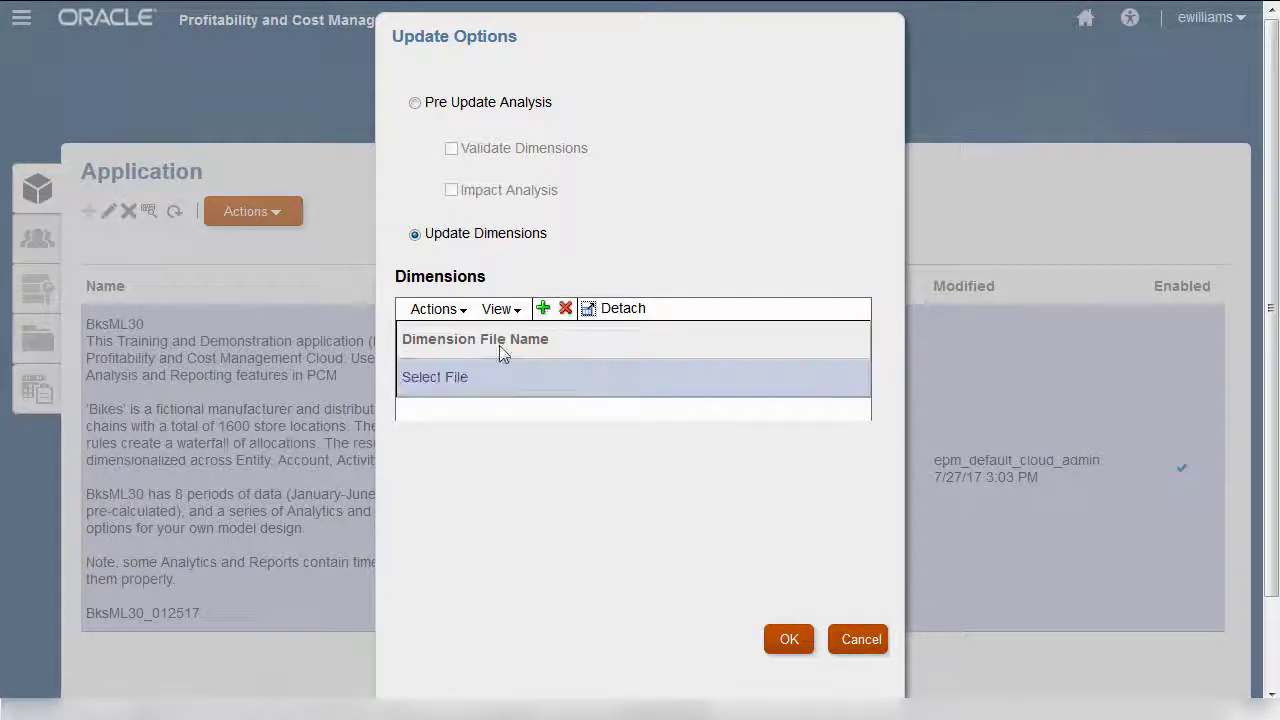
pyautogui.click(455, 377)
pyautogui.click(429, 347)
pyautogui.click(447, 350)
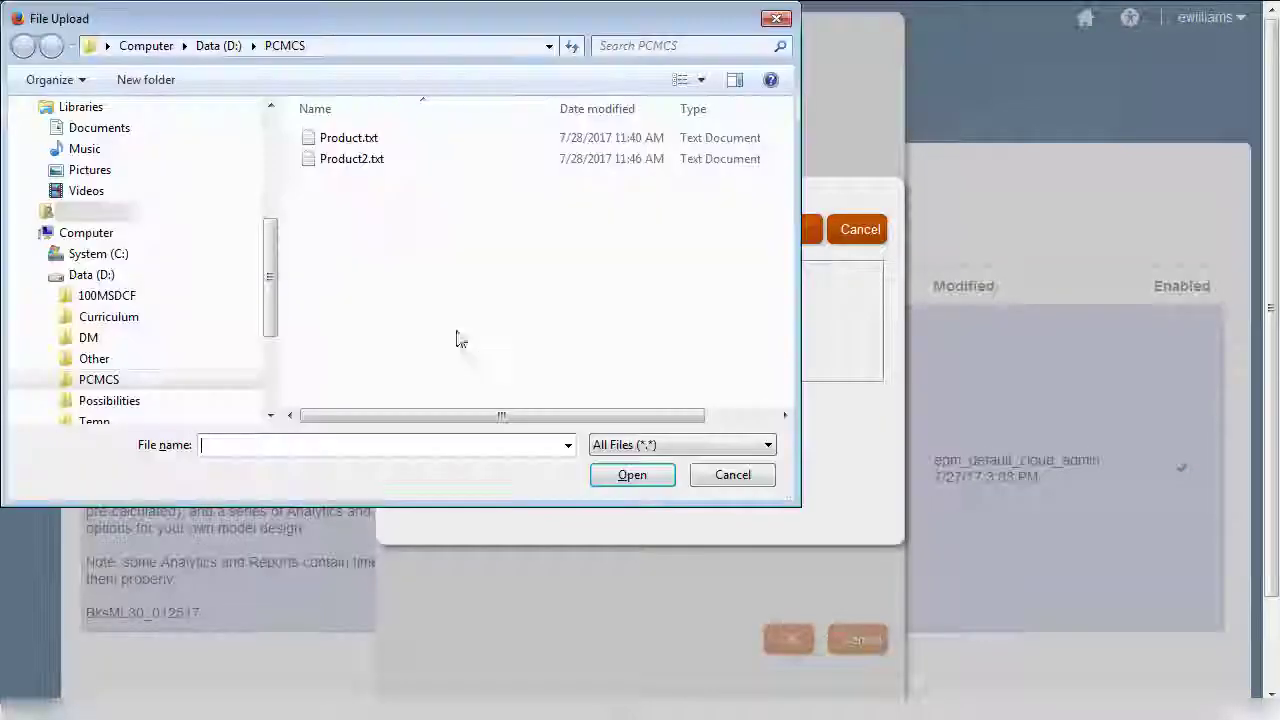
pyautogui.click(359, 162)
pyautogui.click(624, 476)
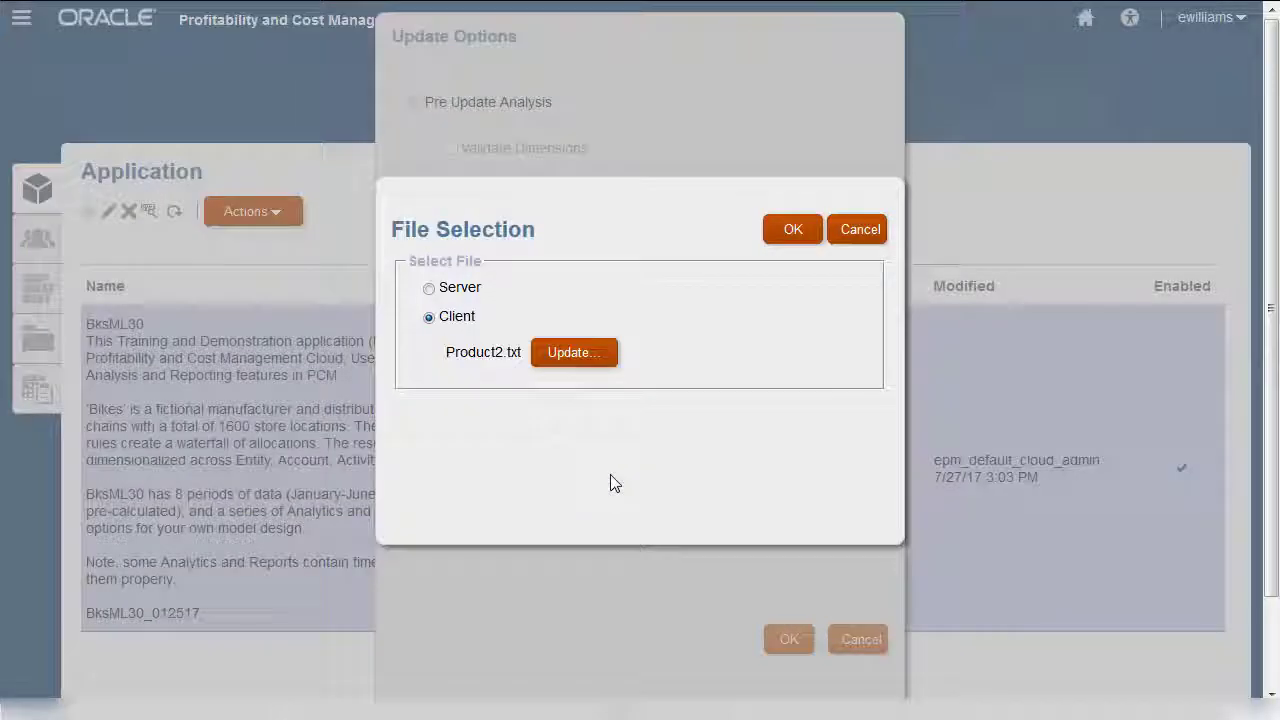
pyautogui.click(808, 236)
pyautogui.click(789, 639)
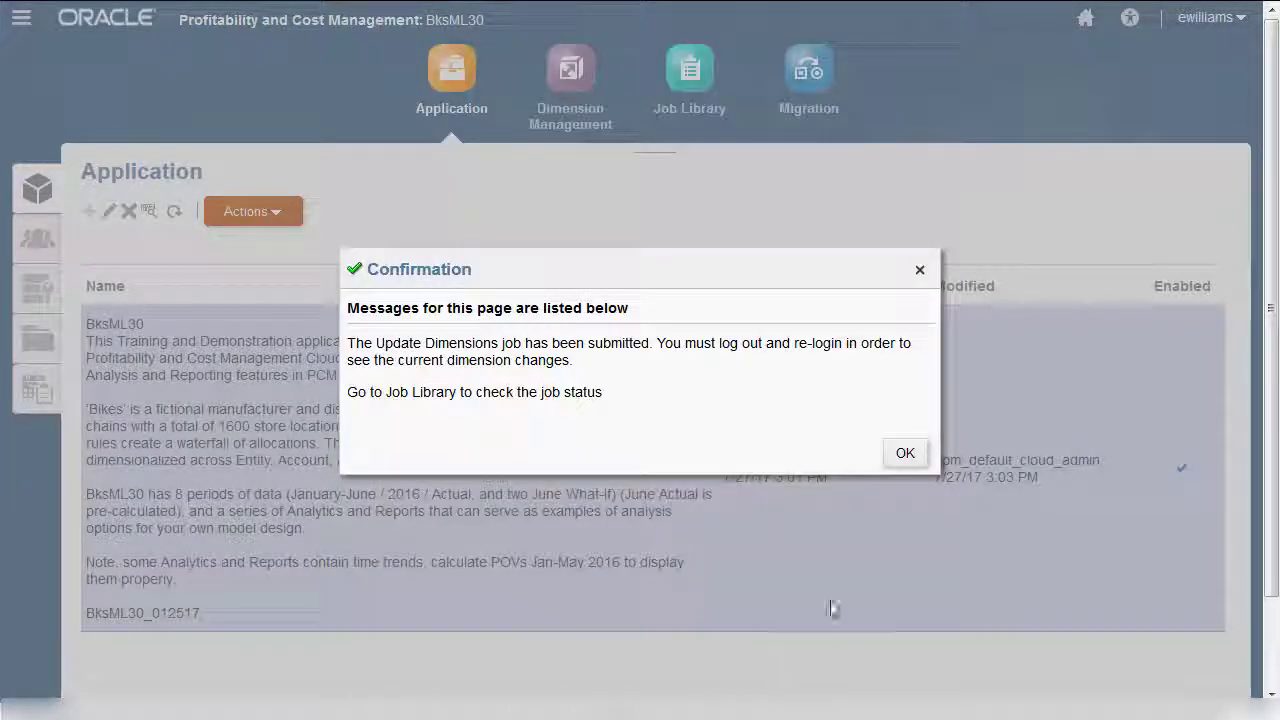
# Confirm job 121023 succeeded in its properties, then open Dimension Management showing Product with 12 members
pyautogui.click(901, 455)
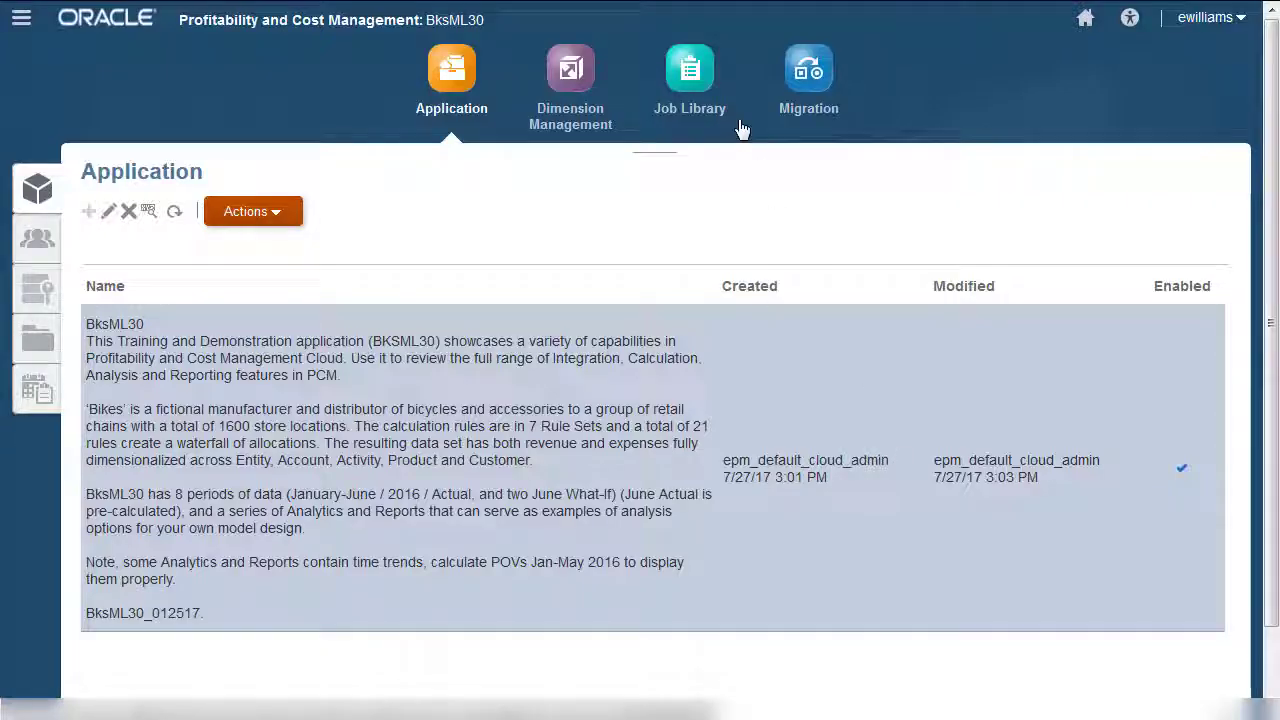
pyautogui.click(690, 85)
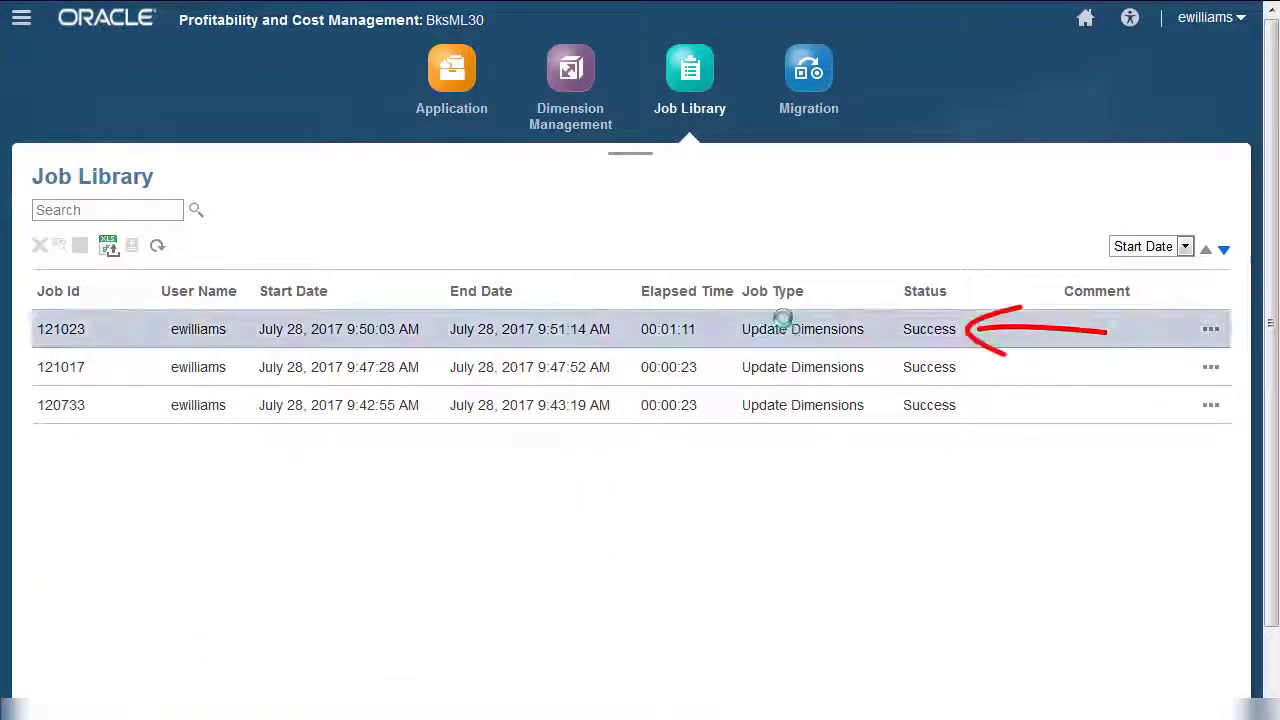
pyautogui.click(793, 328)
pyautogui.click(1210, 329)
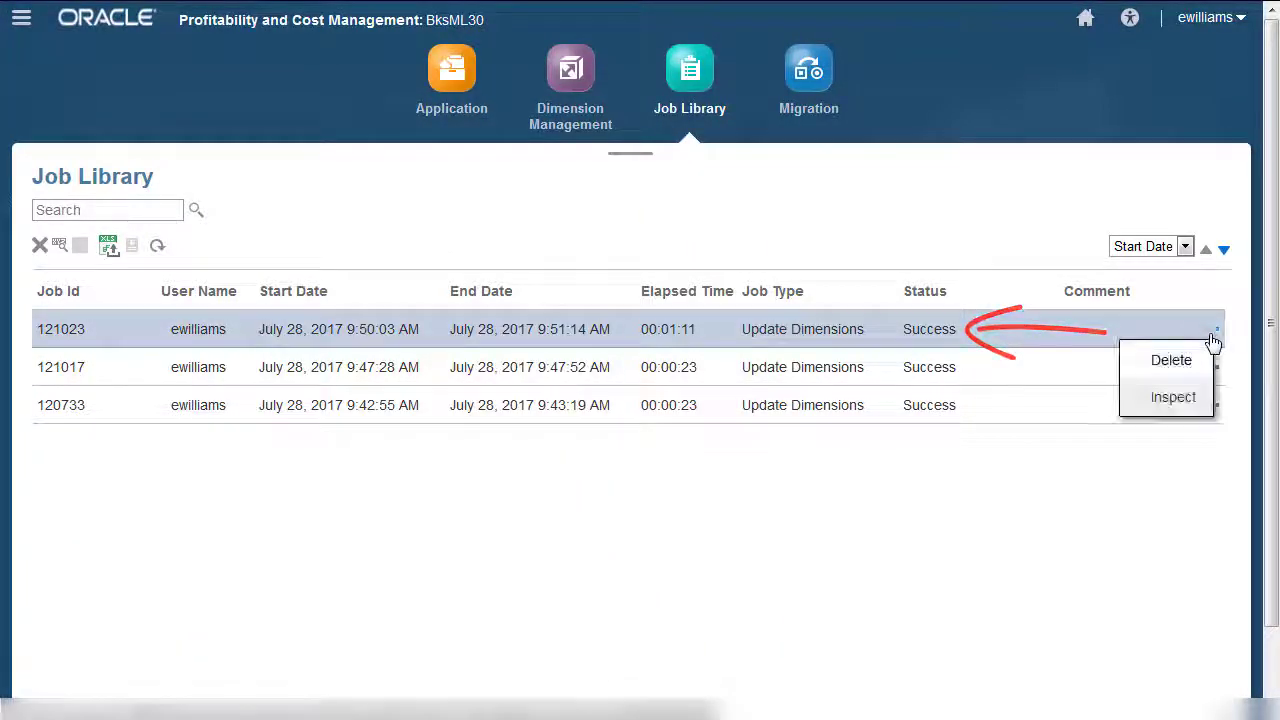
pyautogui.click(1200, 397)
pyautogui.moveTo(1029, 314); pyautogui.dragTo(833, 312)
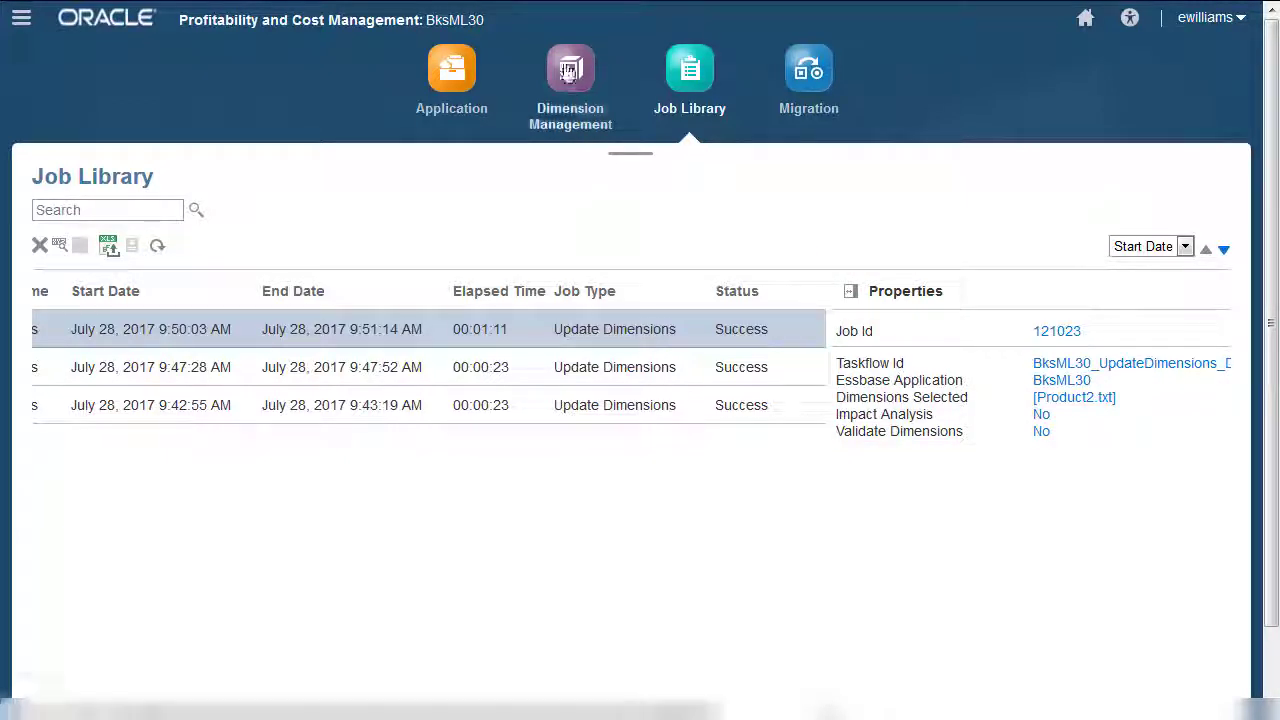
pyautogui.click(570, 116)
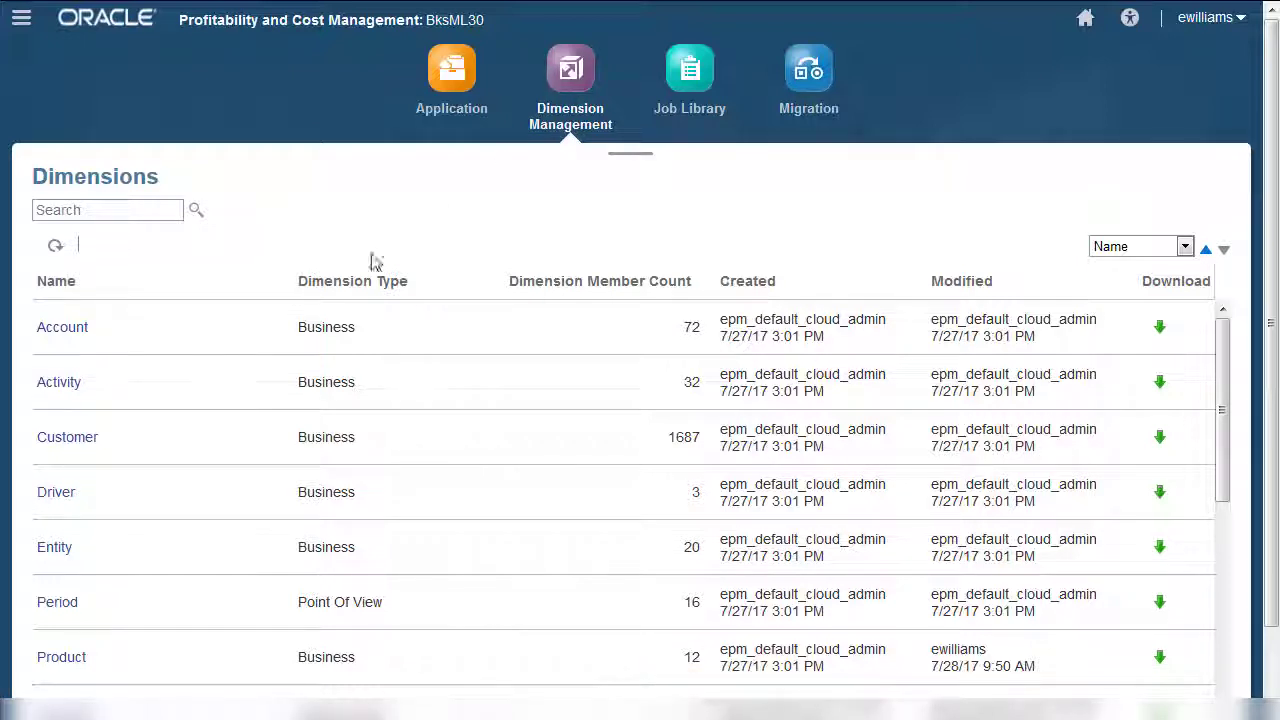
pyautogui.click(64, 660)
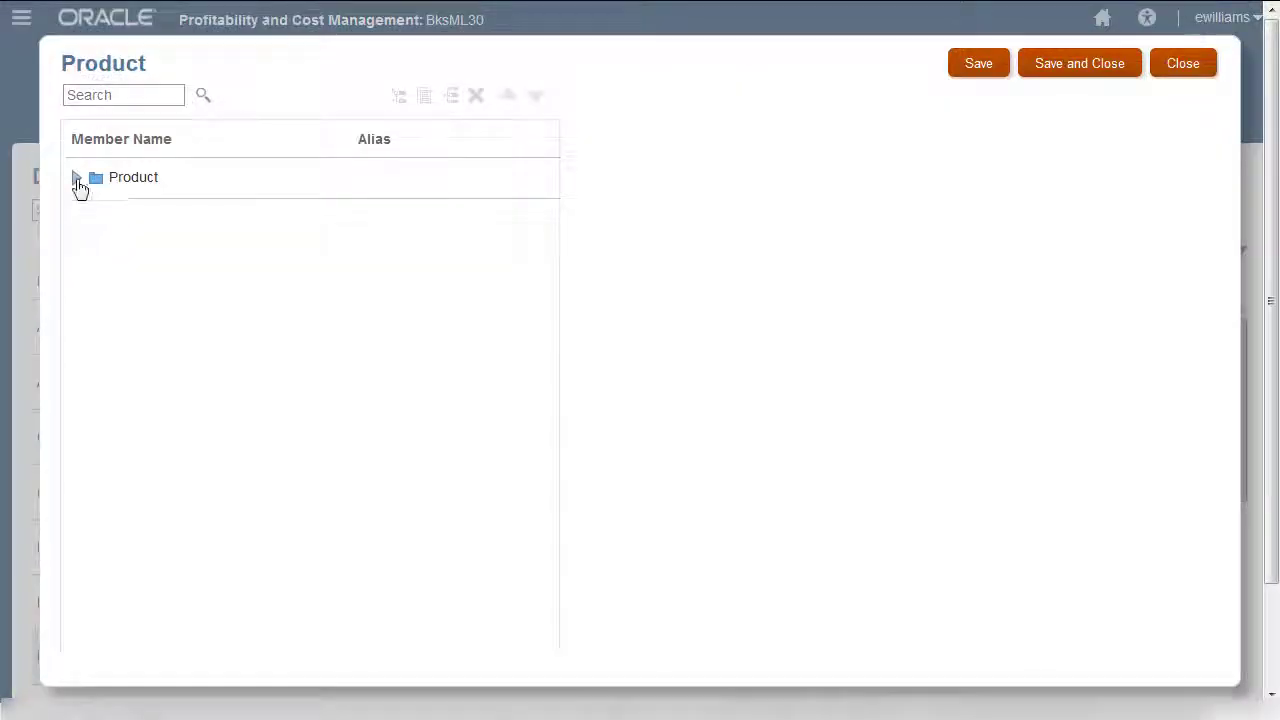
pyautogui.click(78, 180)
pyautogui.click(91, 218)
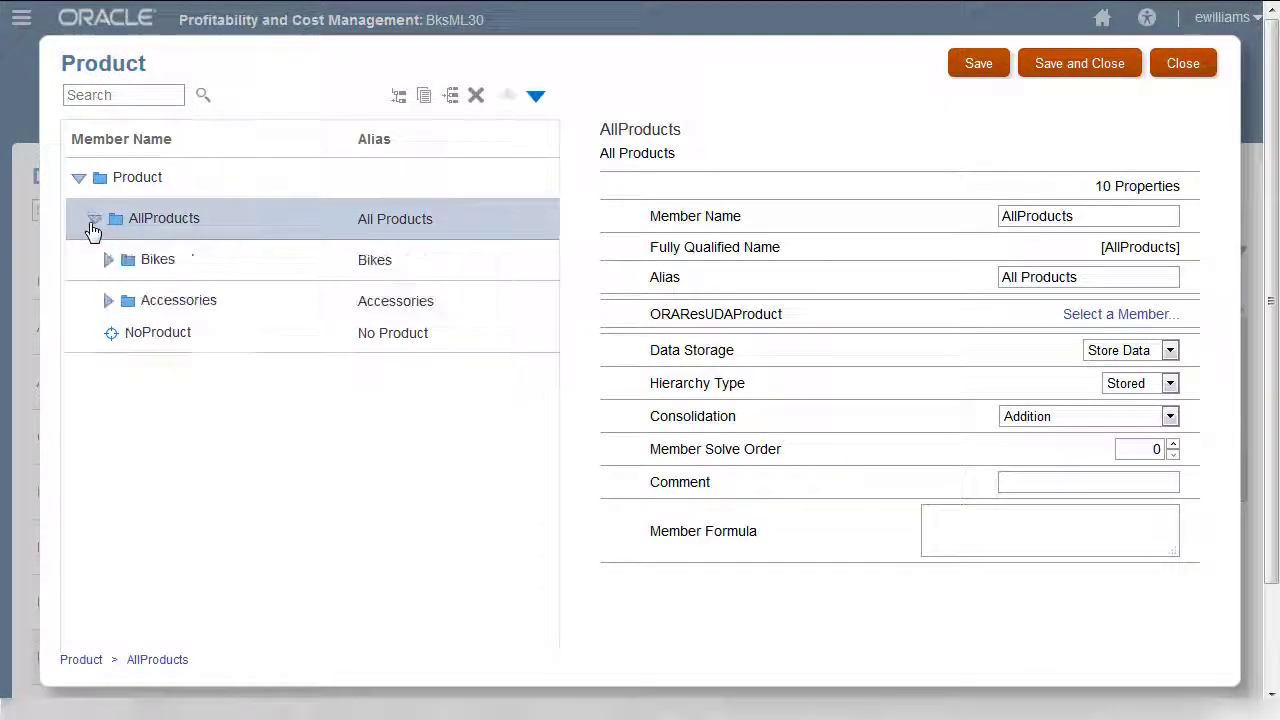
pyautogui.click(107, 263)
pyautogui.click(200, 455)
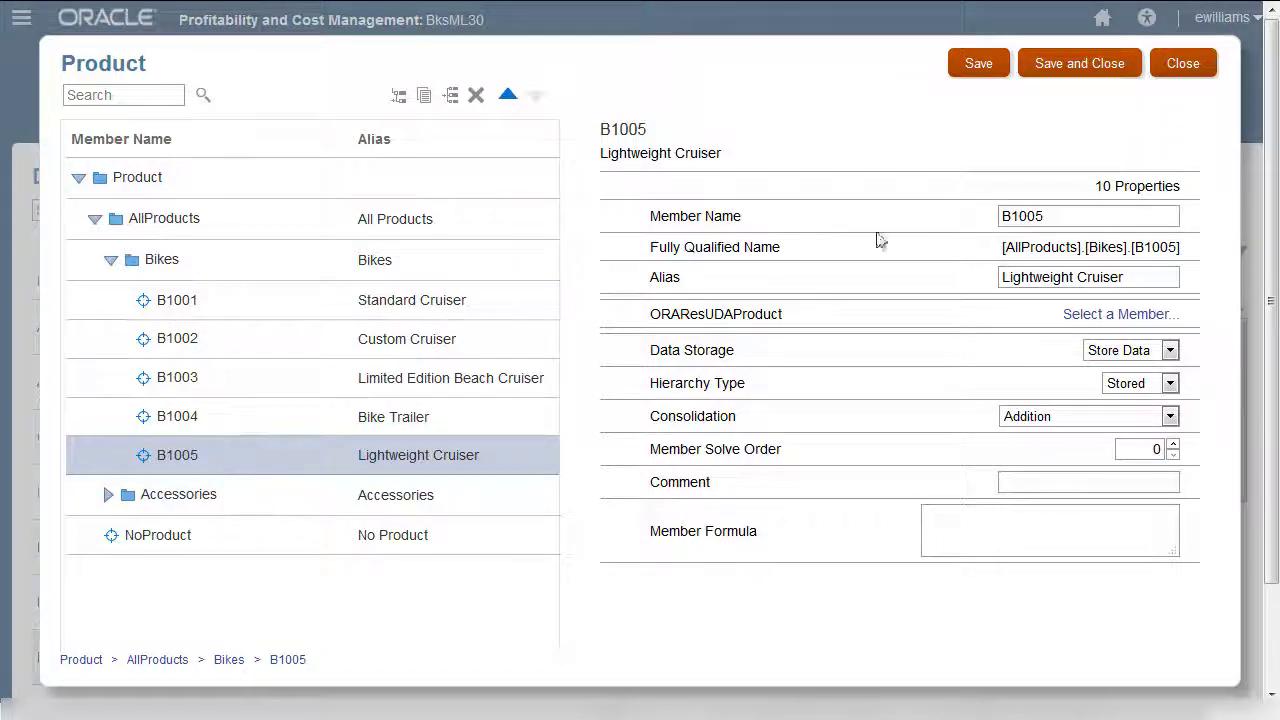
pyautogui.click(1183, 66)
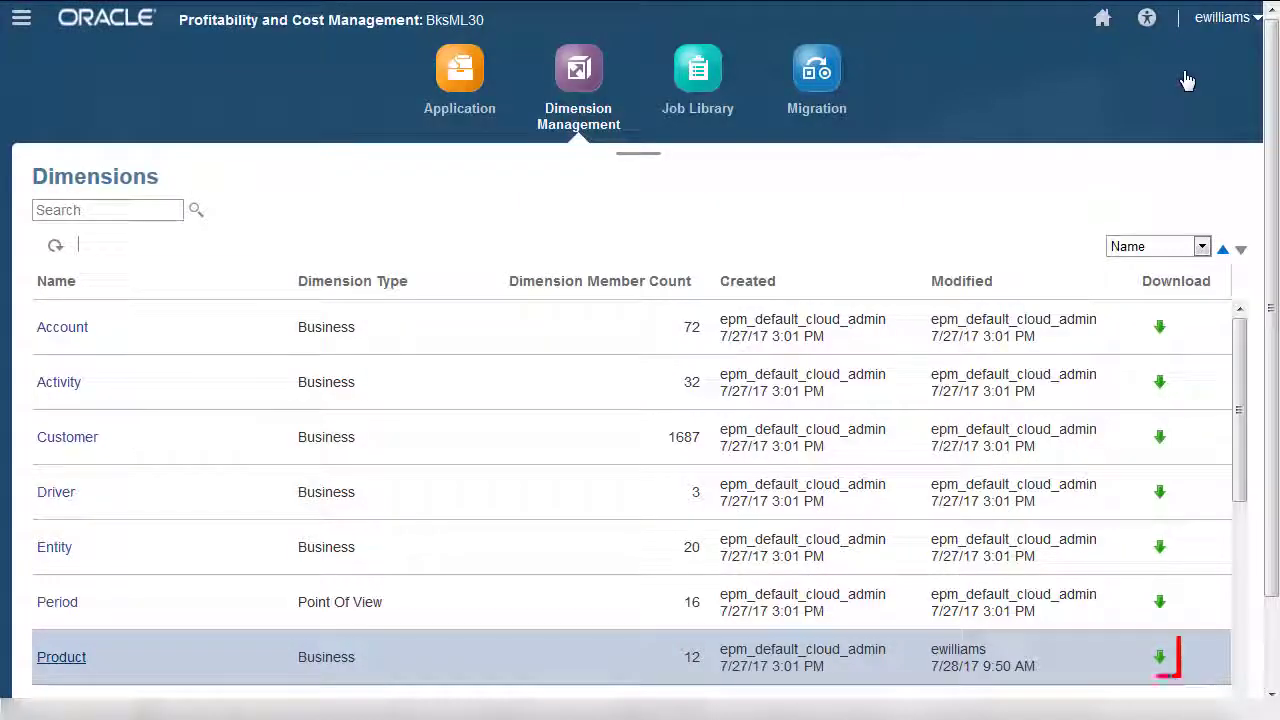